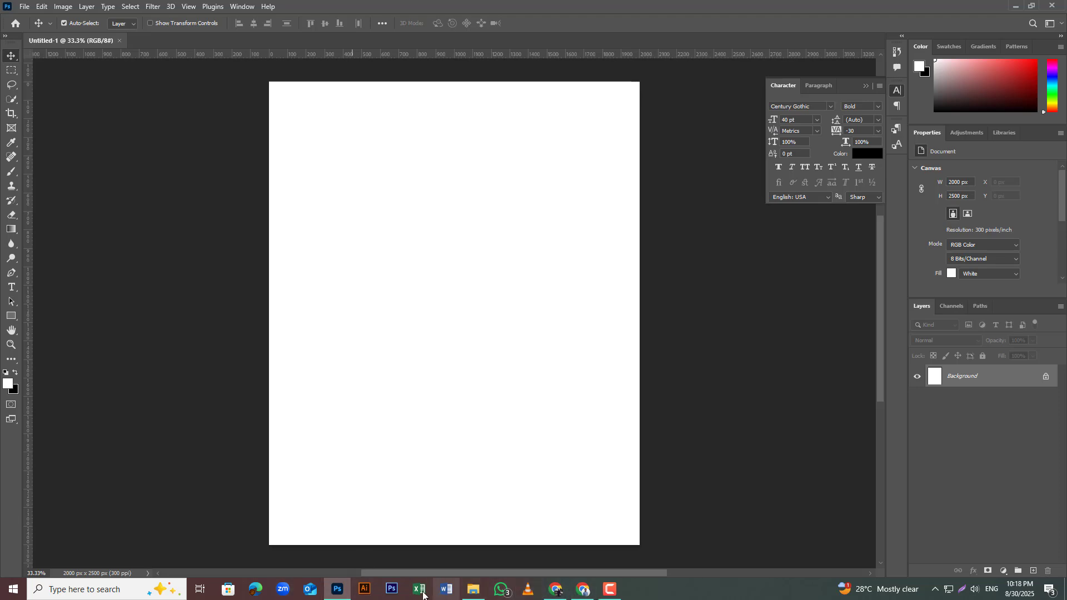
Step: Place the woman's portrait photo scaled to 15% so it fills the canvas width, and name its layer Main Image
left_click(473, 589)
left_click_drag(187, 186, 396, 233)
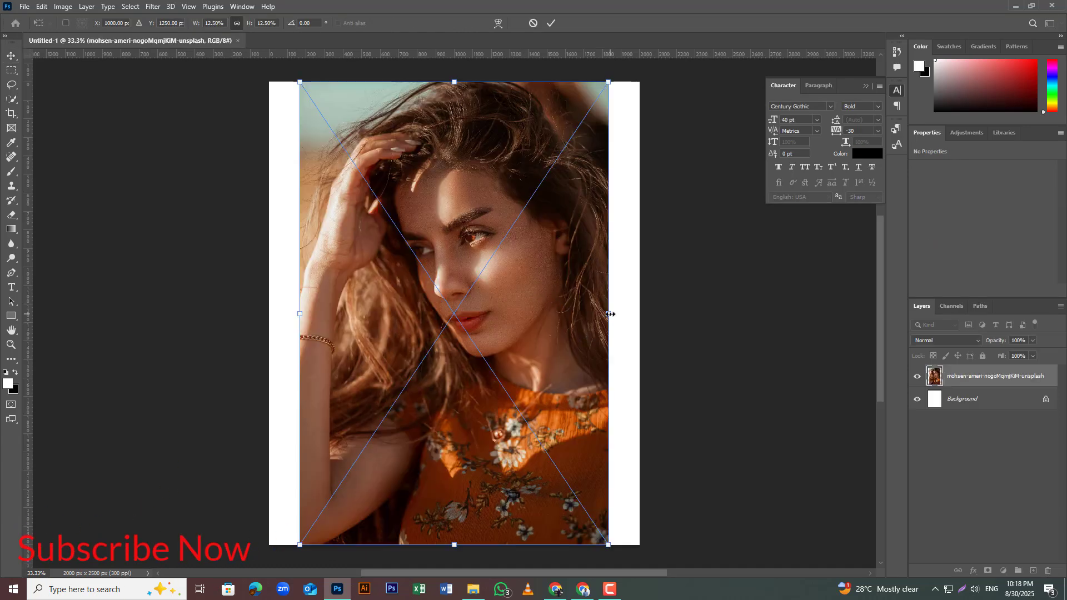
left_click_drag(609, 314, 639, 320)
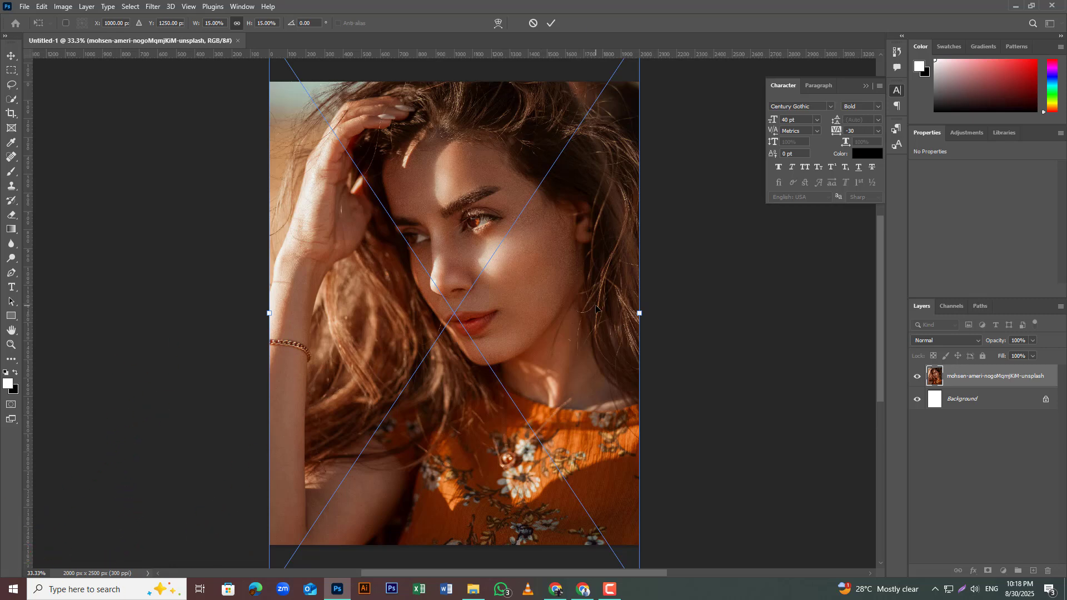
left_click(551, 23)
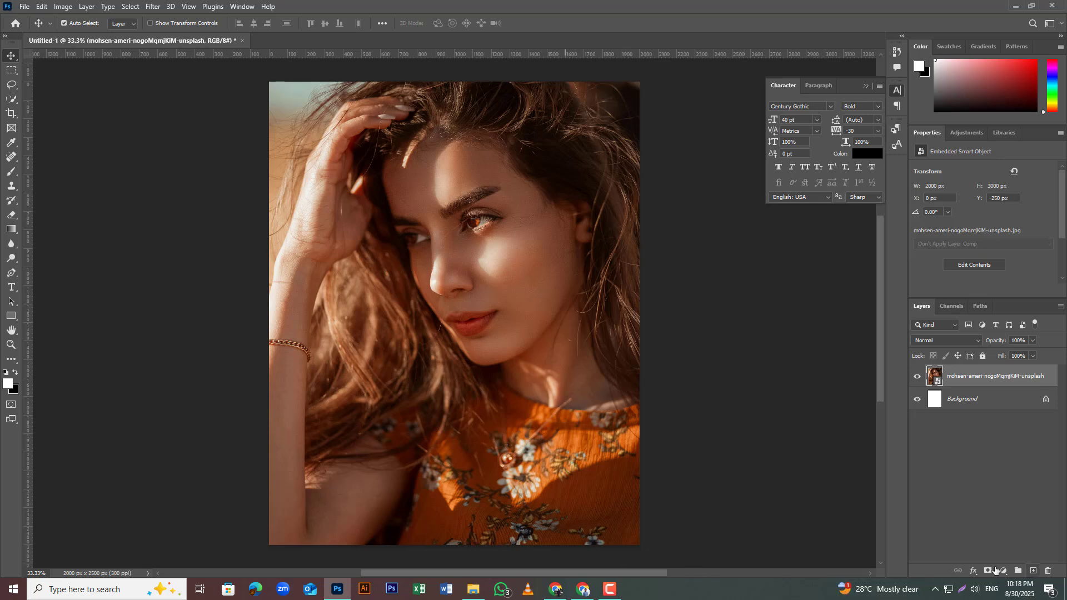
double_click(977, 377)
type("Main Image")
Step: Add a Brightness/Contrast adjustment layer above the photo, setting contrast to 13 and fine-tuning the brightness
left_click(1004, 571)
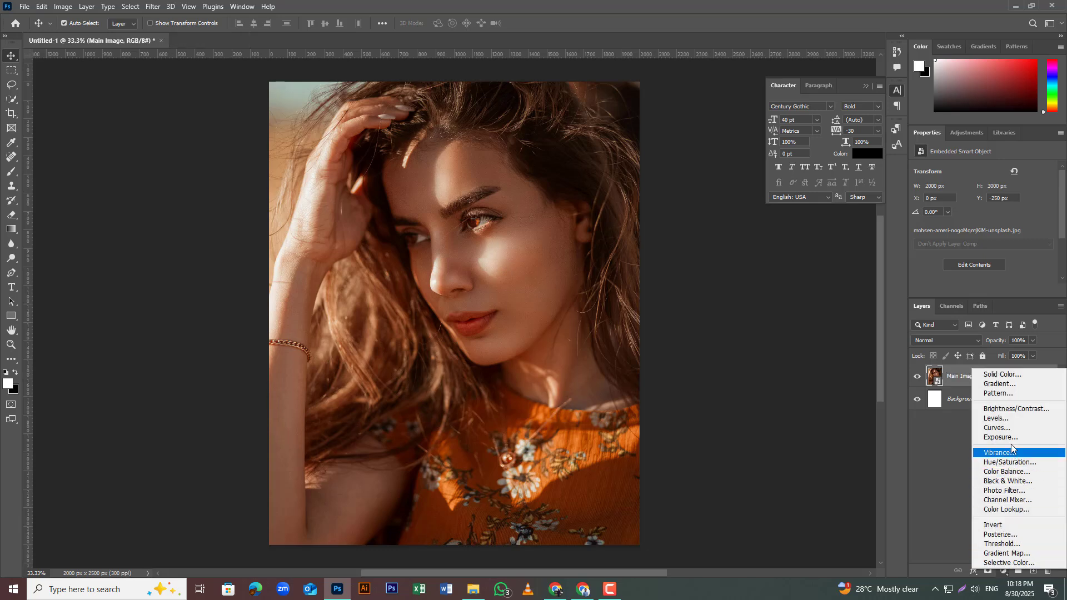
left_click(1003, 409)
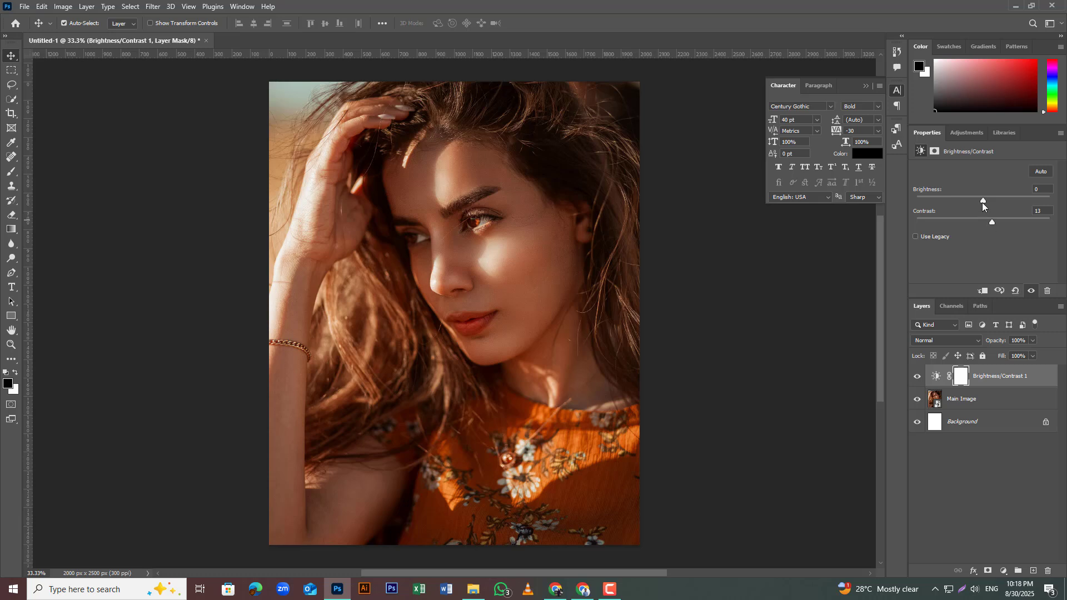
left_click_drag(978, 202, 986, 202)
left_click(987, 502)
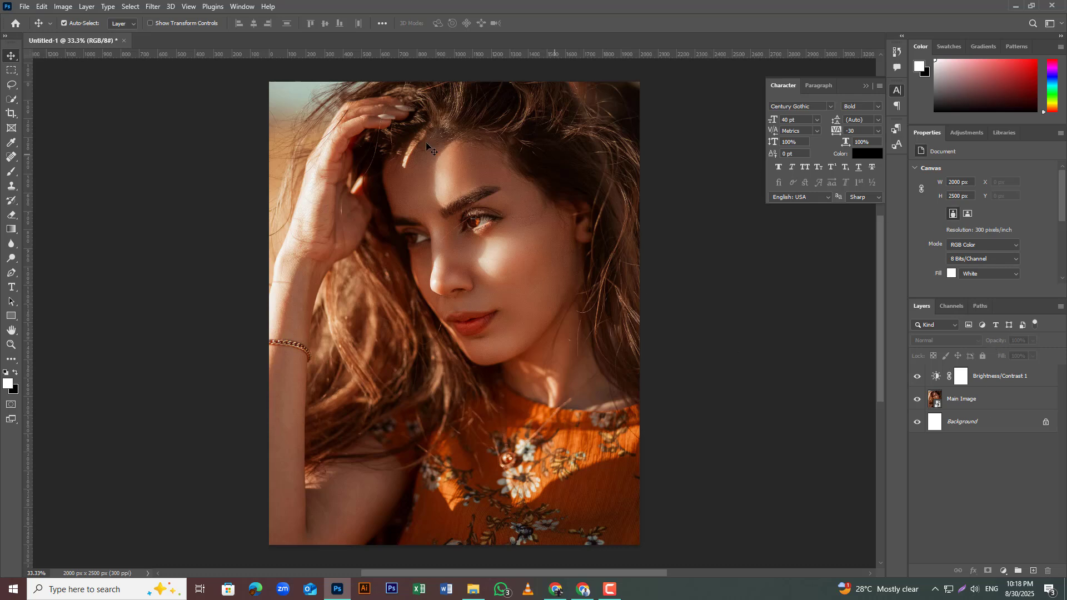
Step: Set the Type tool's font to Micro Technic Extended Bold
double_click(804, 105)
left_click(11, 287)
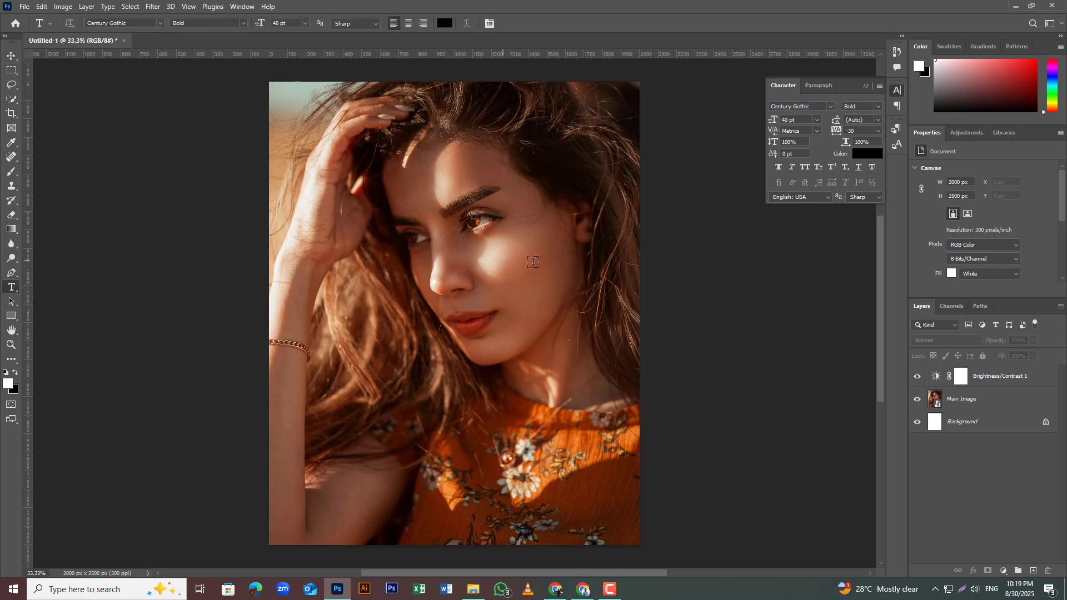
double_click(805, 106)
left_click_drag(811, 106, 773, 110)
type("micr")
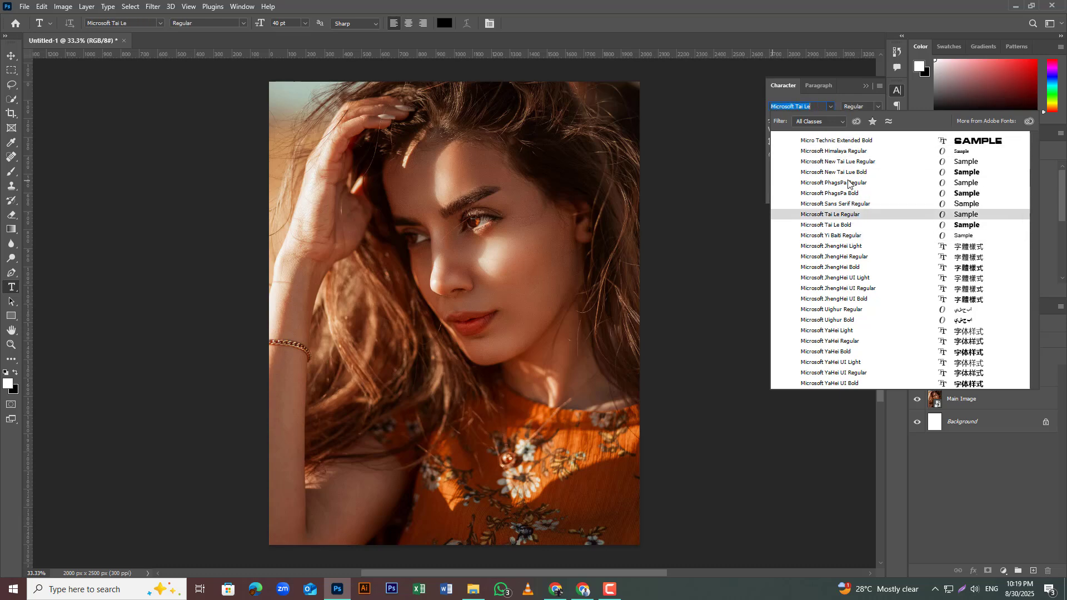
left_click(849, 140)
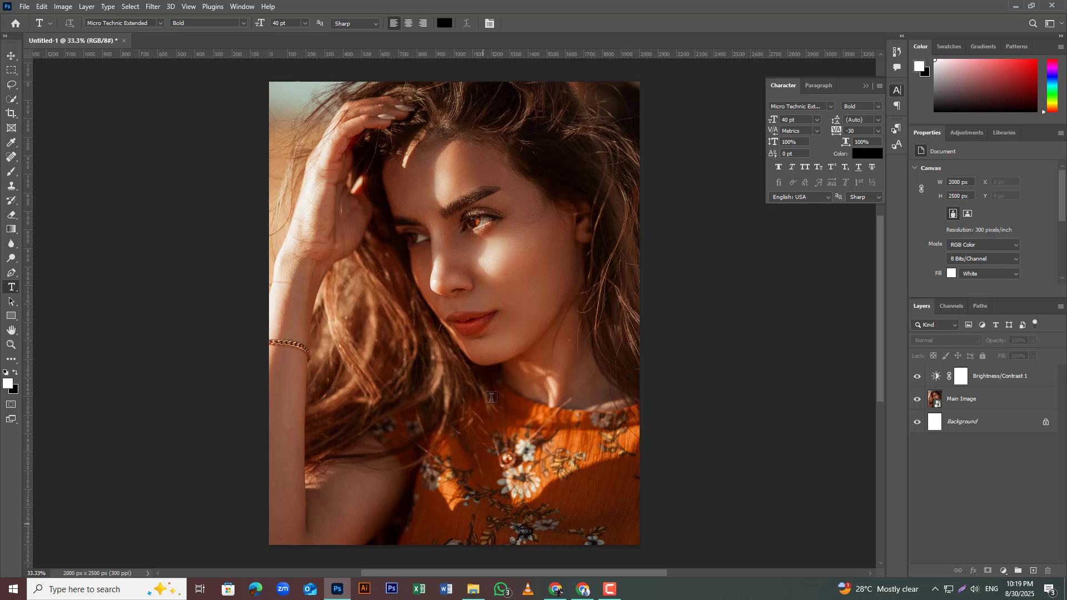
Step: Add the text BORE over the woman's face, starting at her eye
left_click(476, 233)
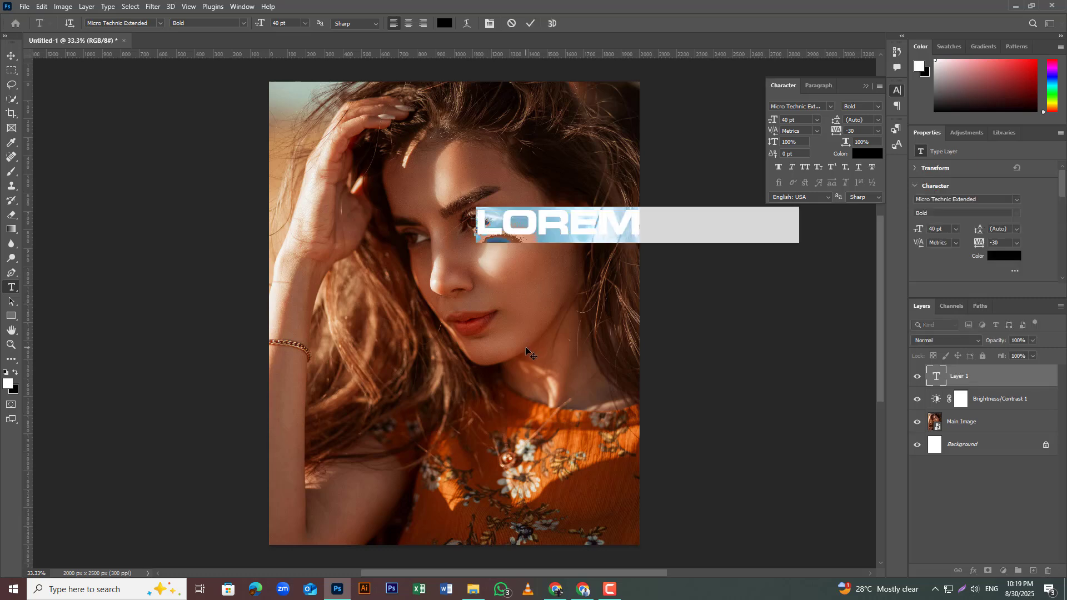
type("B")
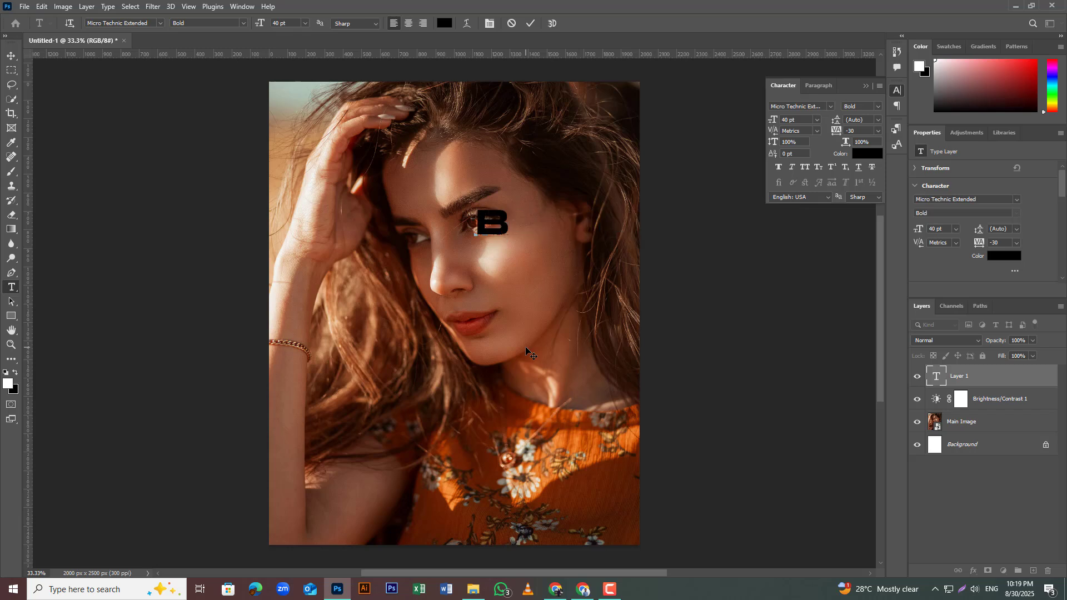
type("O")
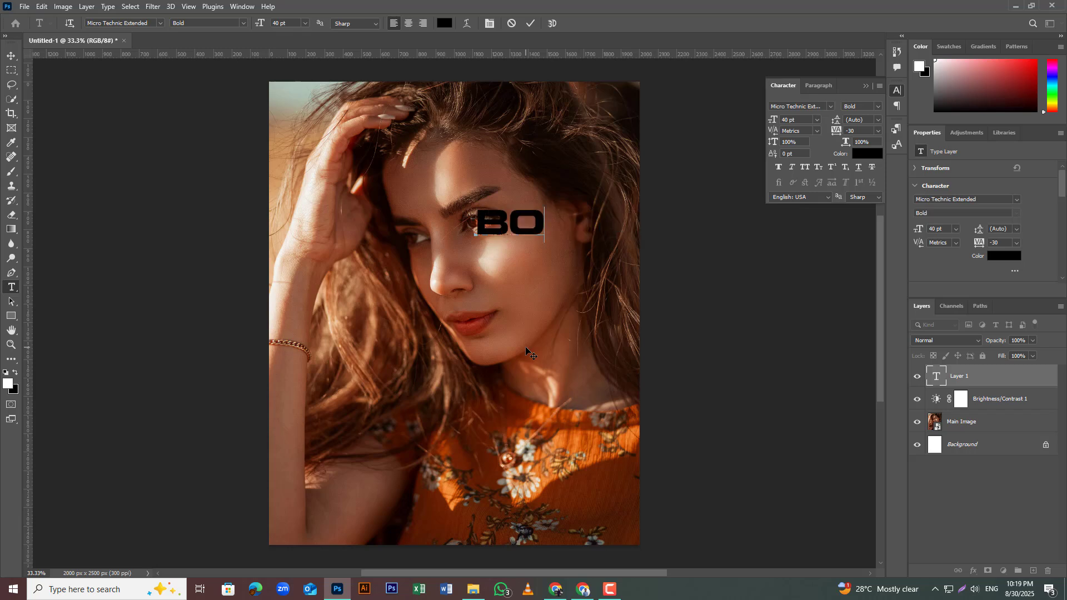
type("RE")
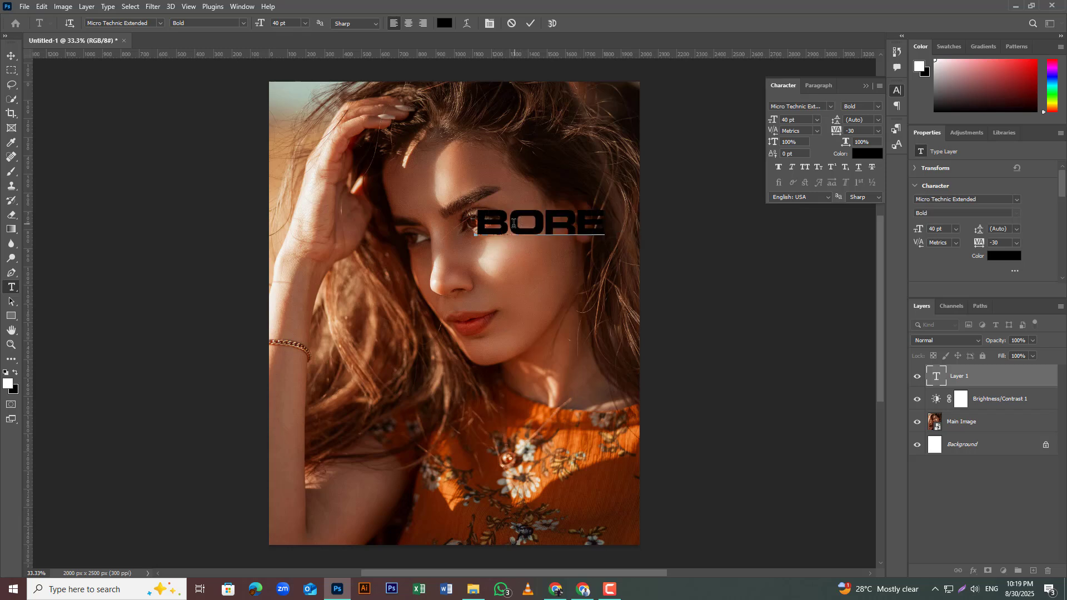
left_click(514, 223)
key("Delete")
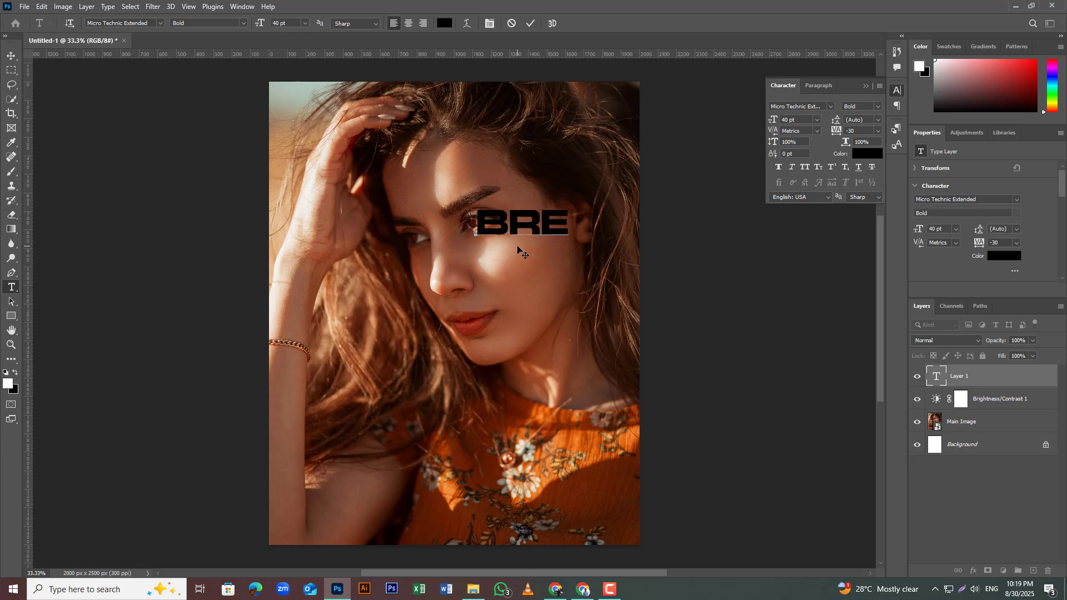
type("O")
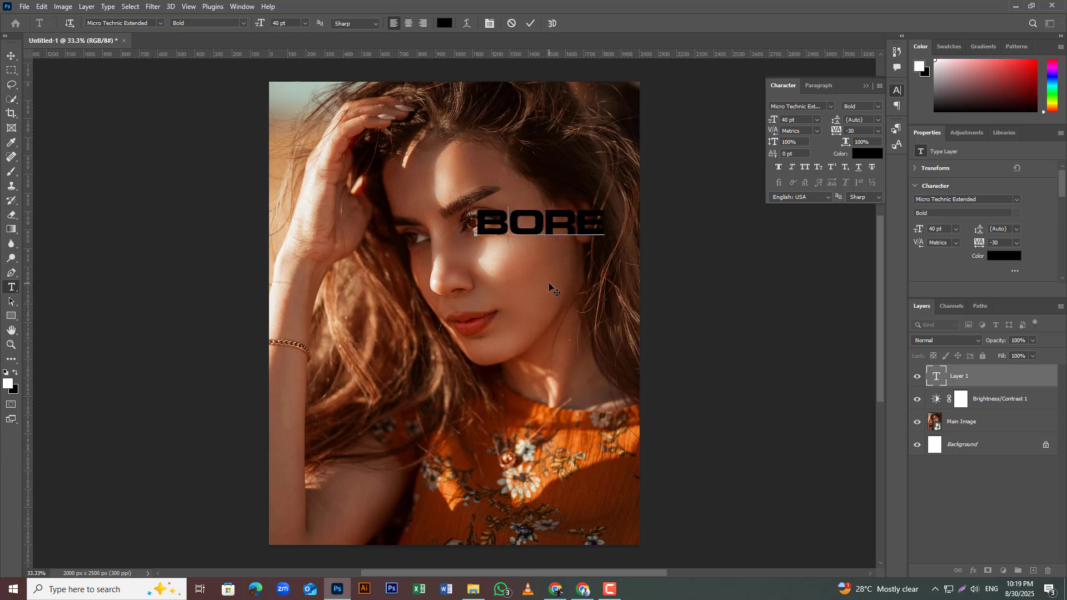
Step: Break BORE into four lines so each letter stands on its own line, and commit the text
key("Return")
key("Return")
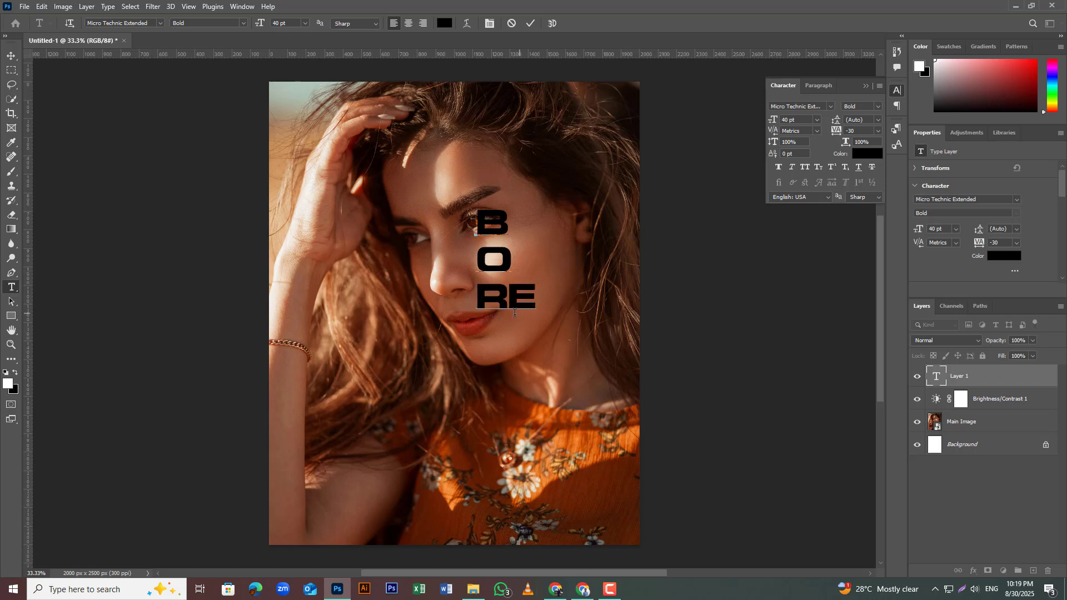
key("Return")
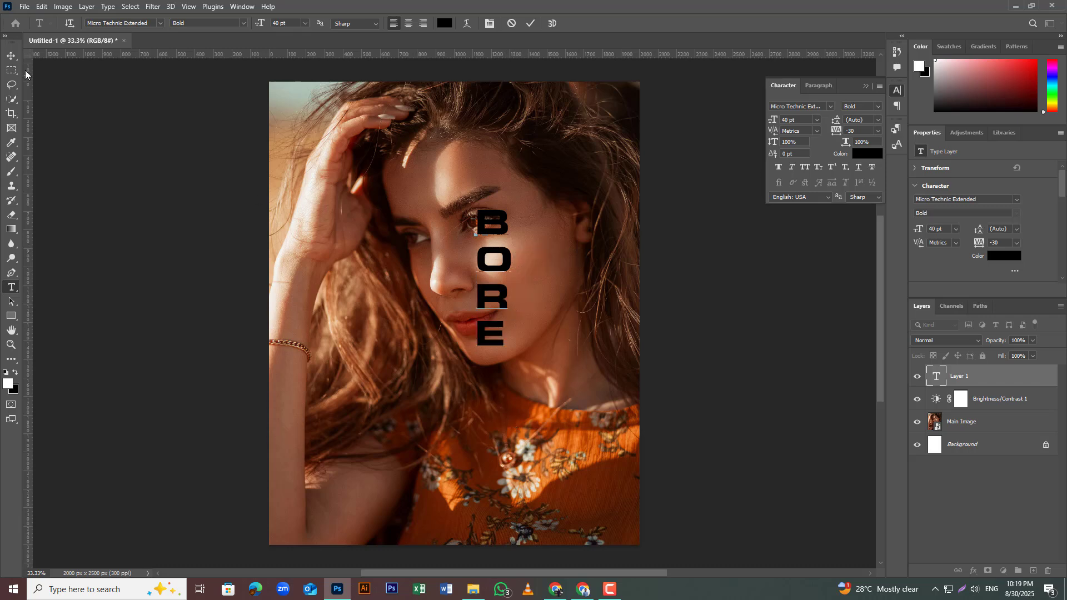
left_click(11, 56)
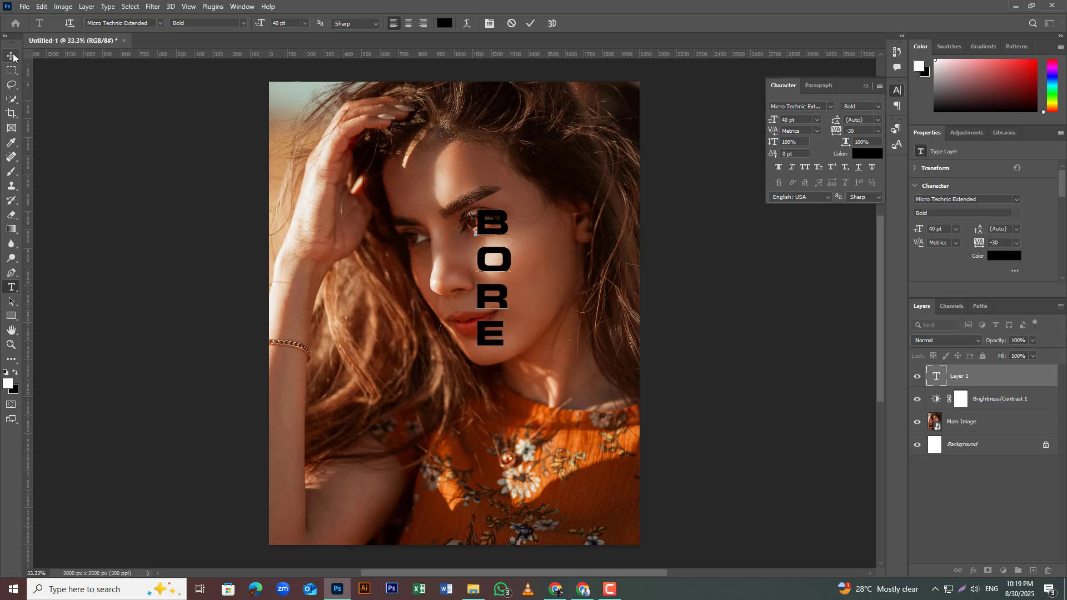
Step: Select all the stacked BORE letters and enlarge their font size to 100 pt
double_click(488, 338)
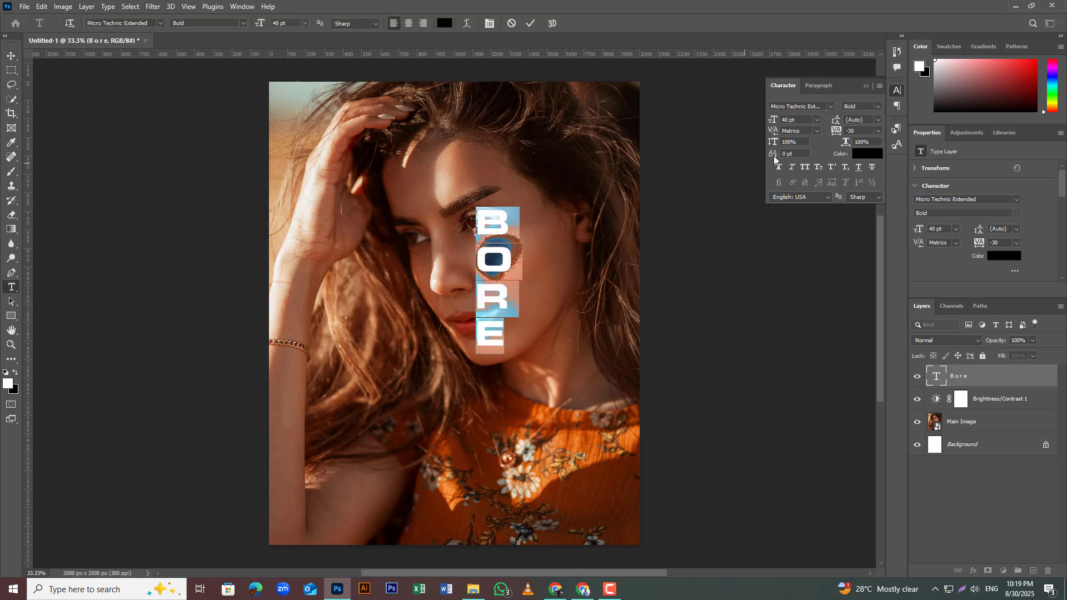
scroll(799, 125, "up", 2)
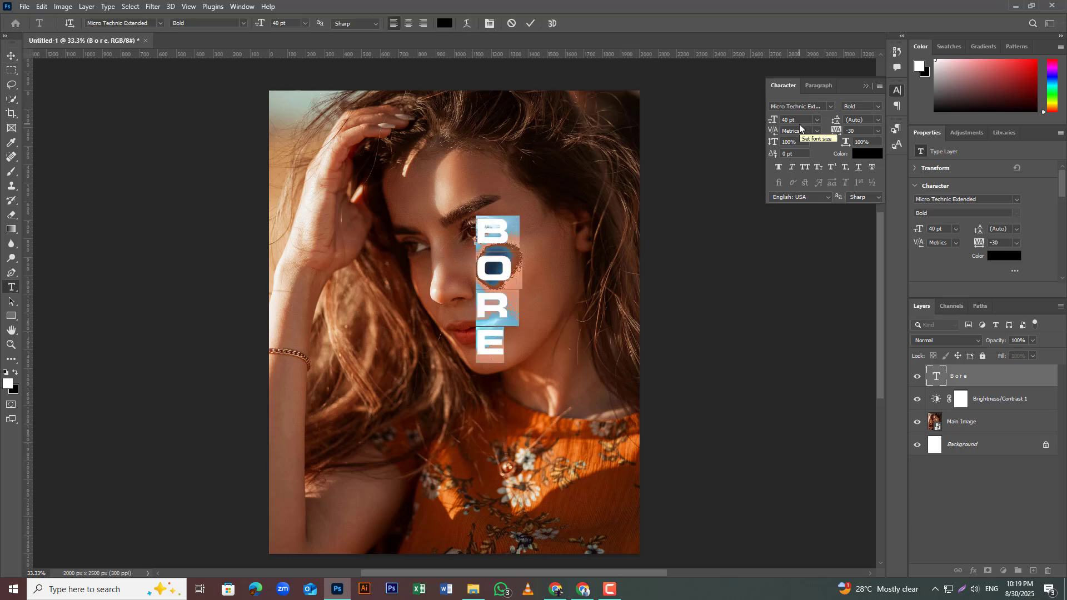
scroll(800, 125, "down", 1)
scroll(784, 120, "up", 17)
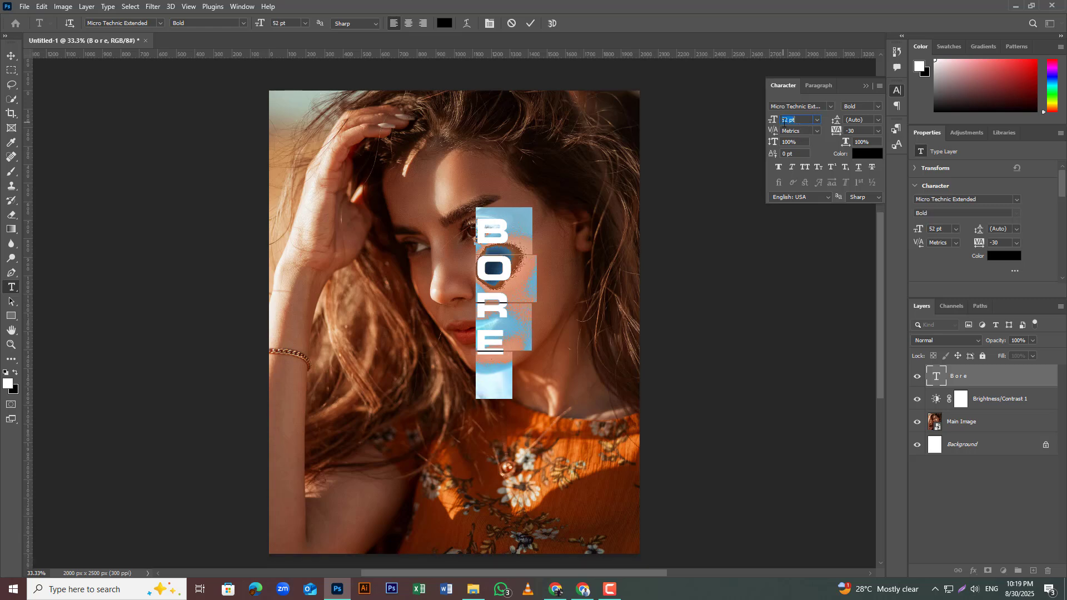
scroll(784, 121, "up", 20)
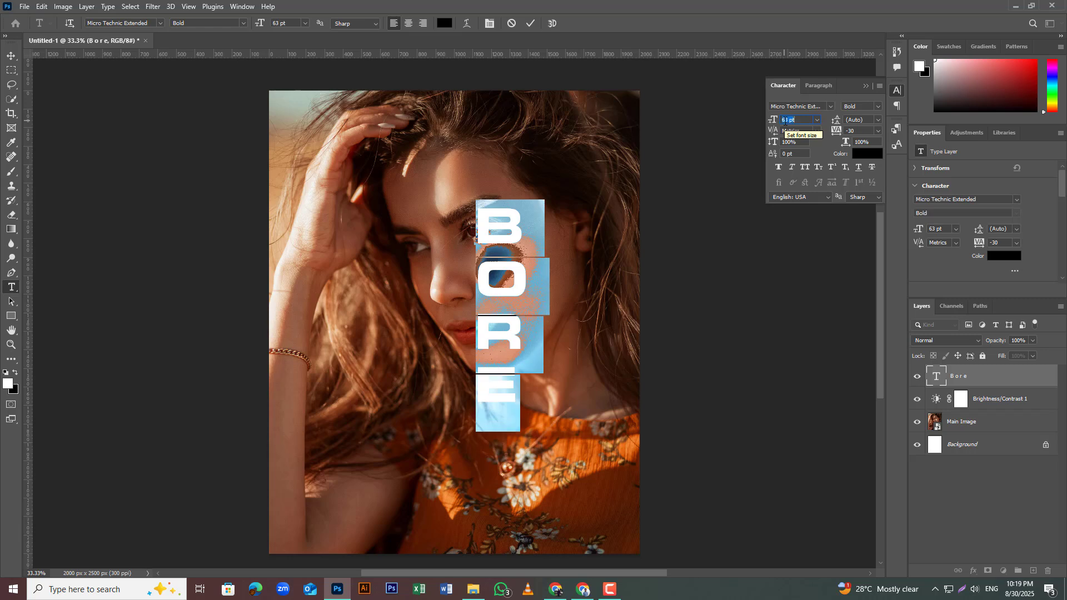
scroll(784, 120, "up", 14)
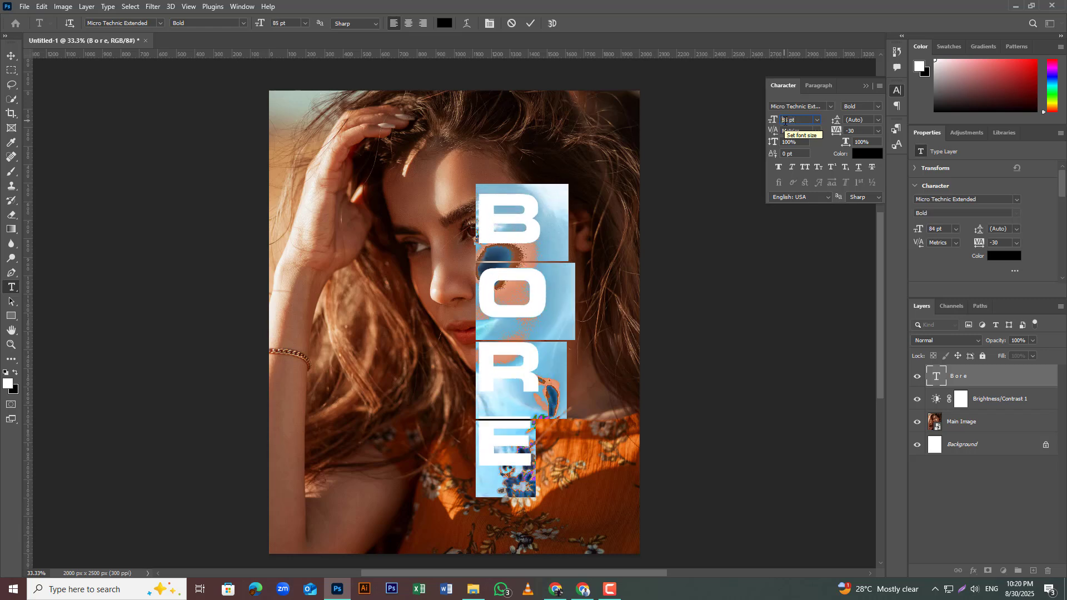
scroll(785, 120, "up", 6)
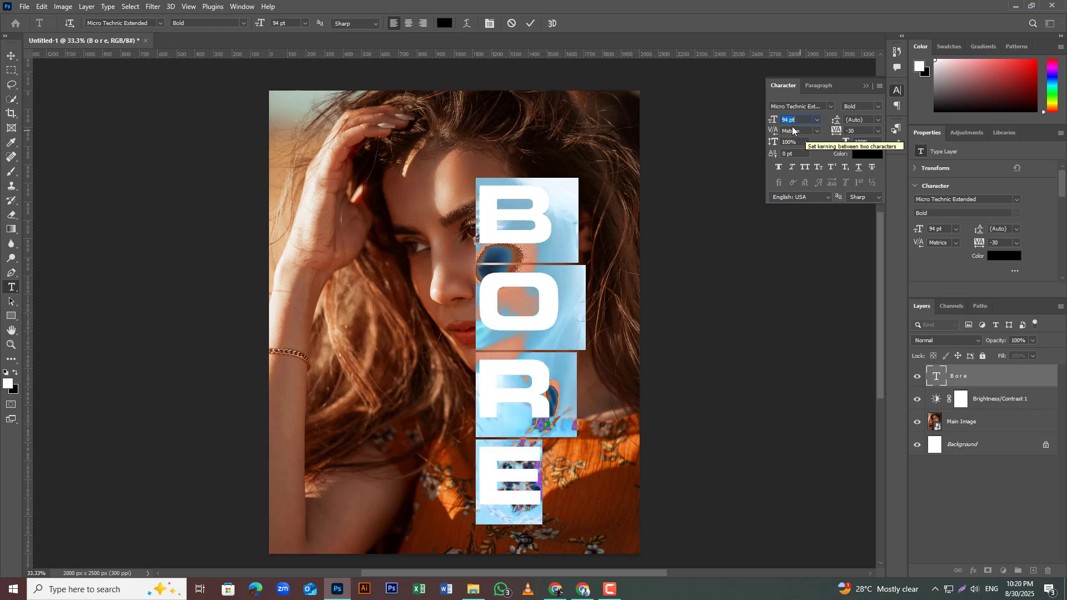
scroll(785, 121, "up", 1)
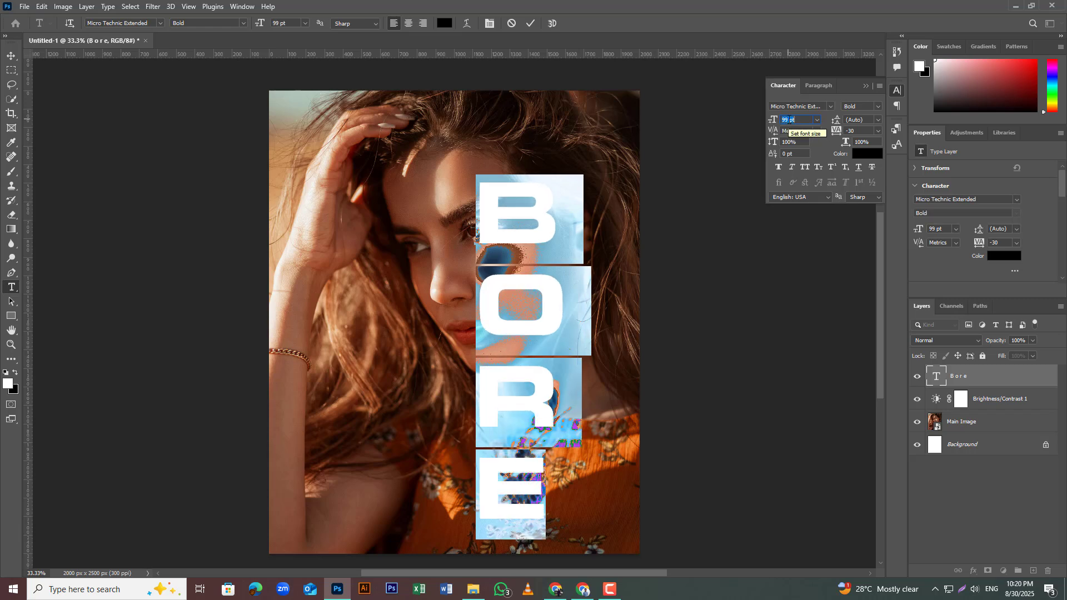
scroll(788, 120, "up", 1)
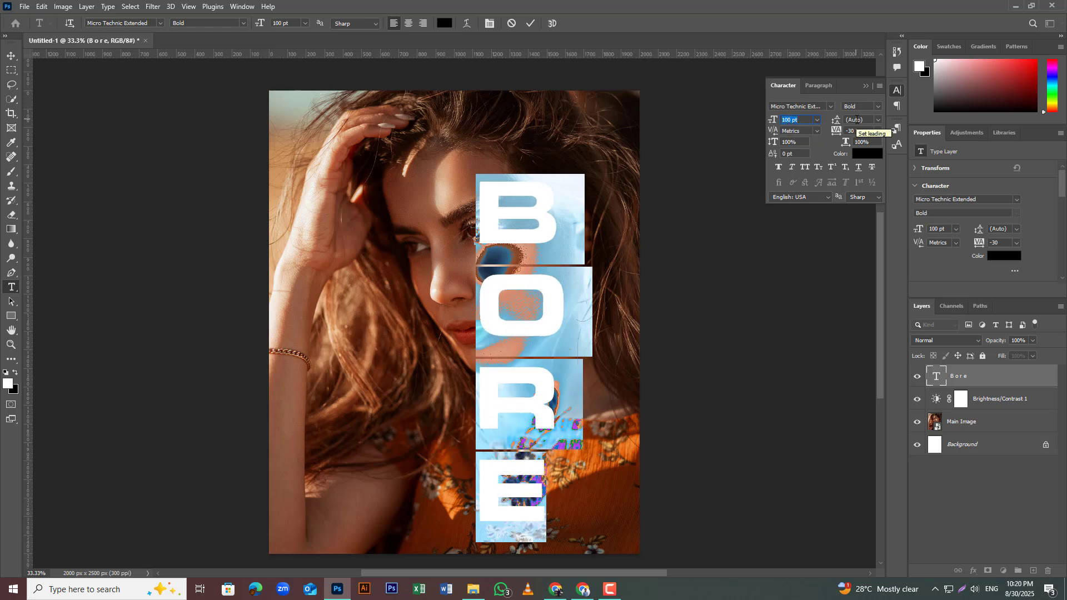
Step: Set the leading of the selected stacked BORE letters to 96 pt
left_click(863, 120)
left_click(878, 120)
left_click(854, 133)
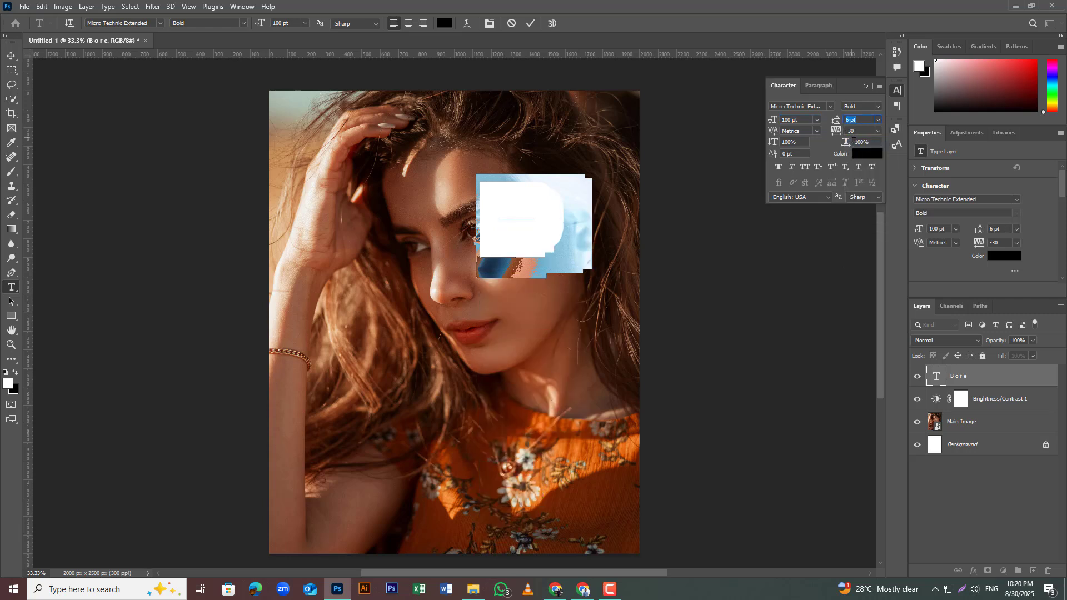
key("Up")
key("Up")
key("Up")
key("Up")
key("Up")
key("Up")
key("Up")
key("Up")
key("Up")
key("Up")
key("Up")
key("Up")
key("Up")
key("Up")
key("Up")
key("Up")
key("Up")
key("Up")
key("Up")
key("Up")
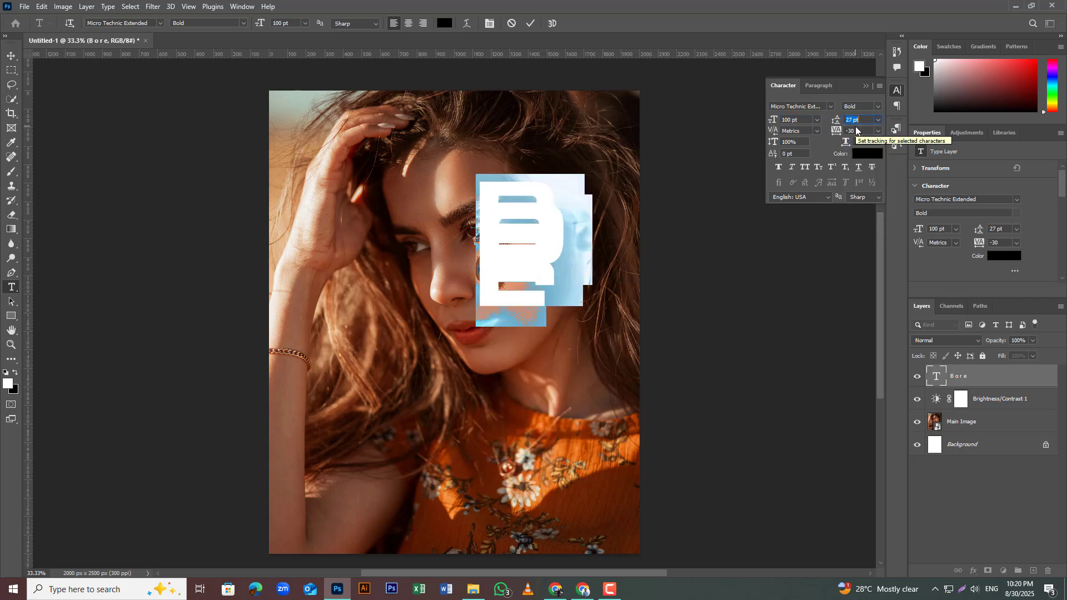
key("Up")
key("Up")
key("Up")
key("Up")
key("Up")
key("Up")
key("Up")
key("Up")
key("Up")
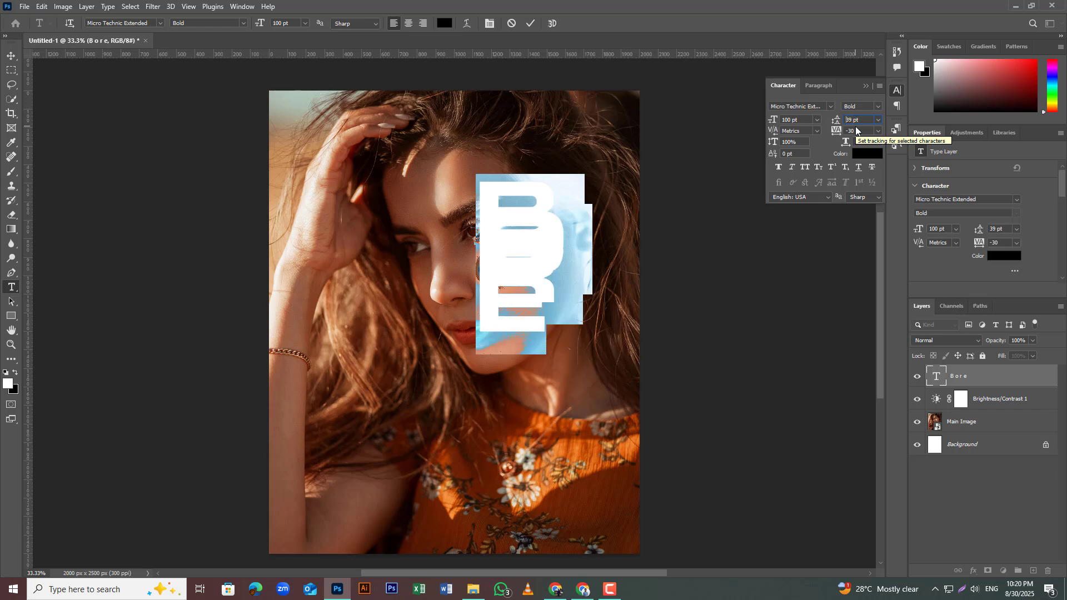
key("Up")
key("Up")
key("Up")
key("Up")
key("Up")
key("Up")
key("Up")
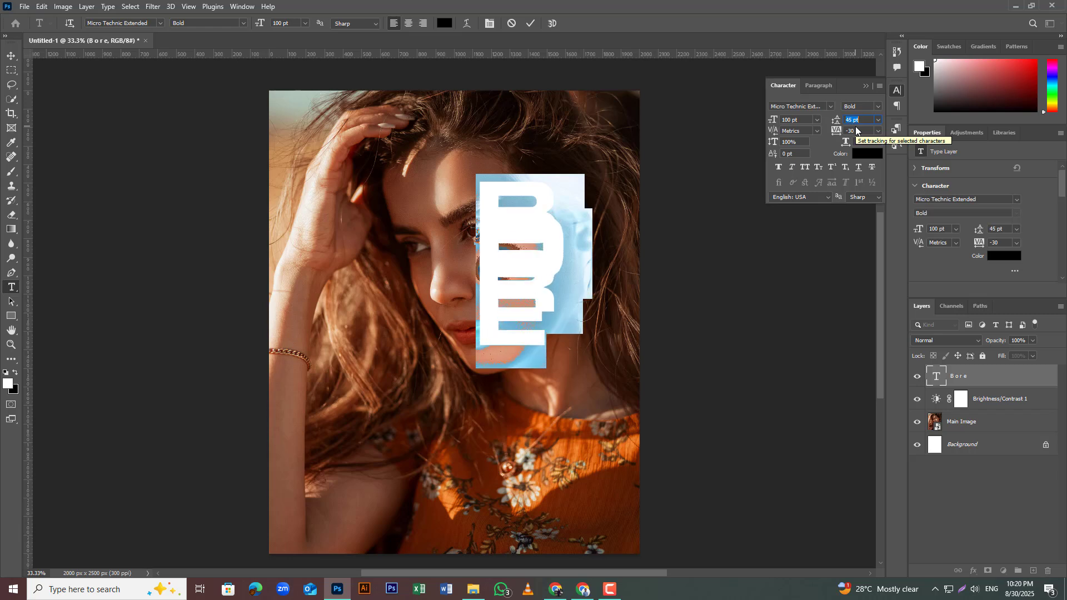
key("Up")
key("Up")
key("Up")
key("Up")
key("Up")
key("Up")
key("Up")
key("Up")
key("Up")
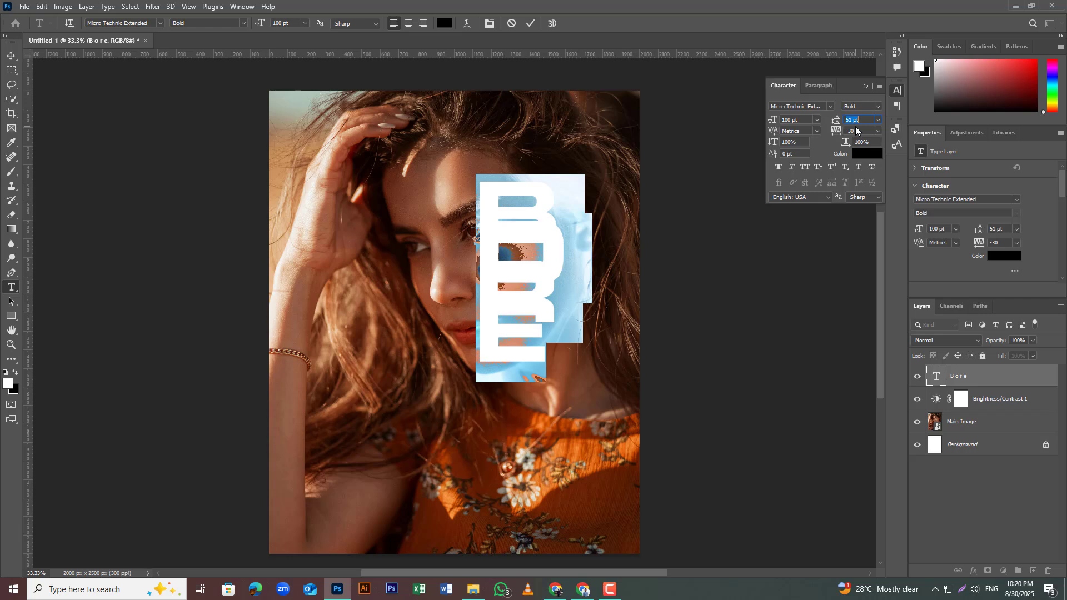
key("Up")
key("Up")
key("Up")
key("Up")
key("Up")
key("Up")
key("Up")
key("Up")
key("Up")
key("Up")
key("Up")
key("Up")
key("Up")
key("Up")
key("Up")
key("Up")
key("Up")
key("Up")
key("Up")
key("Up")
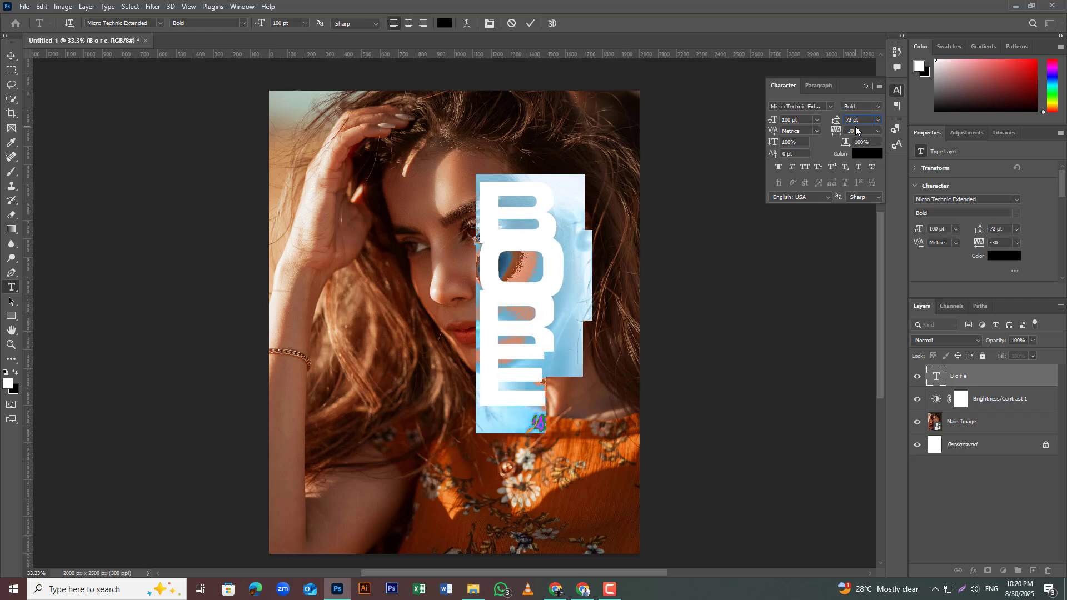
key("Up")
key("Up")
key("Up")
key("Up")
key("Up")
key("Up")
key("Up")
key("Up")
key("Up")
key("Up")
key("Up")
key("Up")
key("Up")
key("Up")
key("Up")
key("Up")
key("Up")
key("Up")
key("Up")
key("Up")
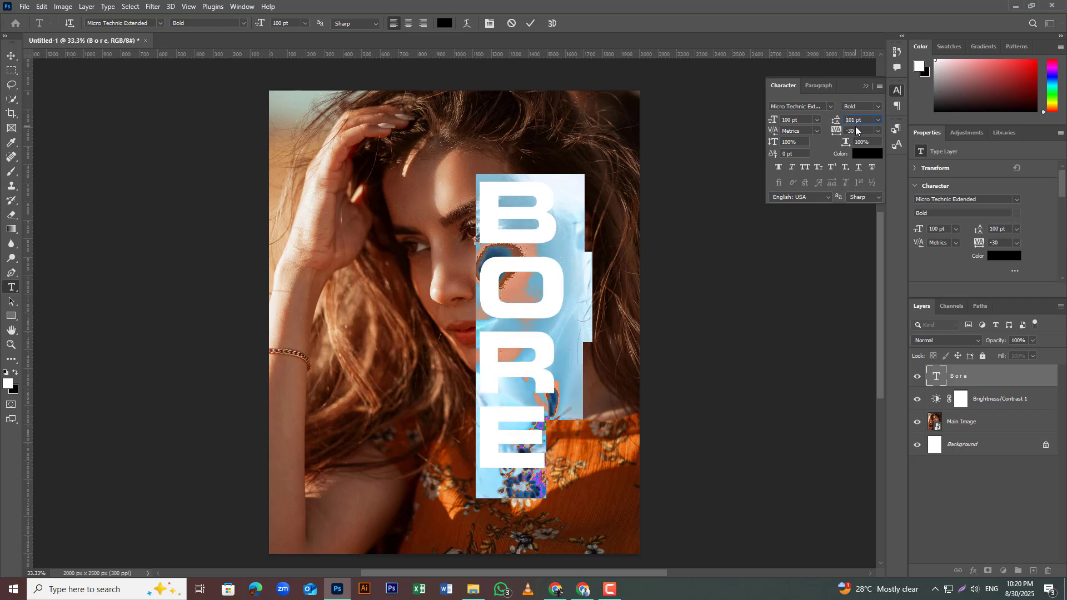
key("Down")
key("Down")
key("Down")
key("Down")
key("Down")
key("Down")
key("Down")
key("Down")
key("Down")
key("Down")
key("Down")
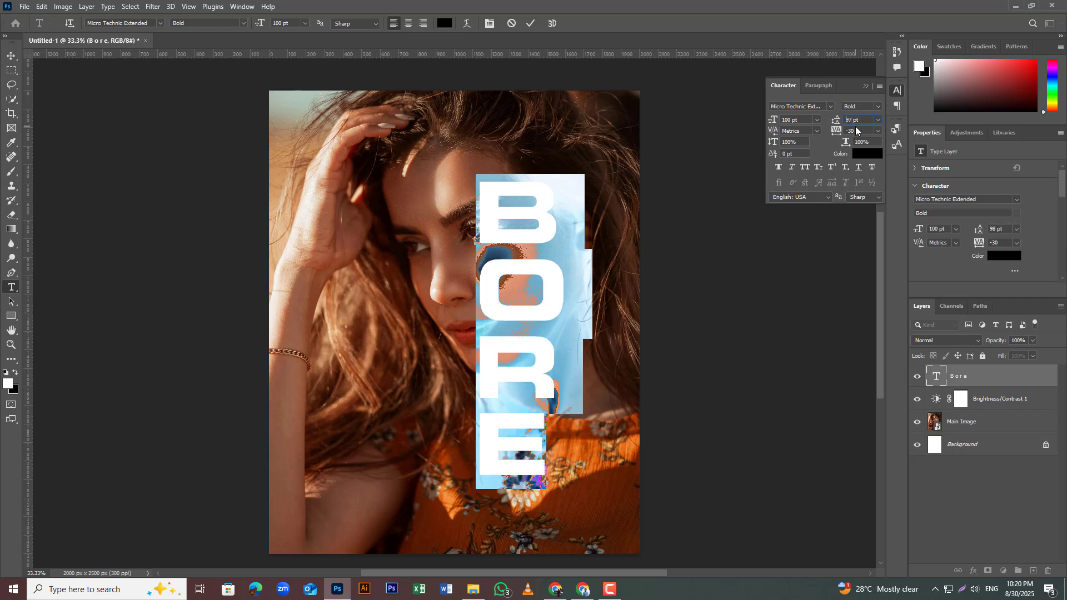
key("Down")
key("Down")
key("Down")
key("Down")
key("Down")
key("Down")
key("Down")
key("Down")
key("Down")
key("Down")
key("Down")
key("Down")
key("Down")
key("Down")
key("Down")
key("Down")
key("Down")
key("Down")
key("Down")
key("Down")
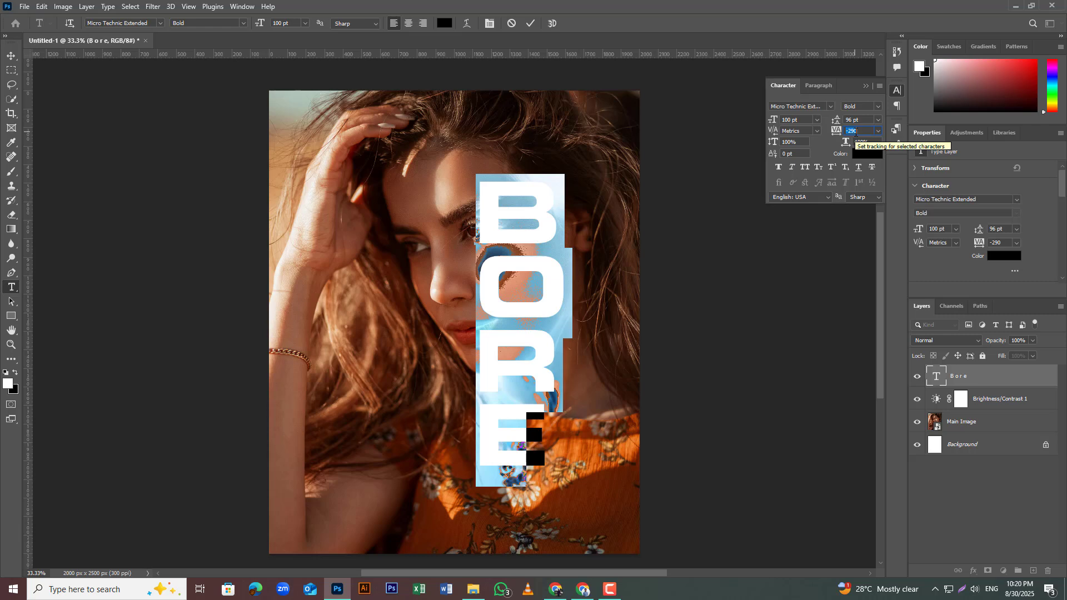
Step: Set the tracking of the selected BORE letters to -330 and commit the text
key("Down")
key("Down")
key("Down")
key("Down")
key("Down")
key("Down")
key("Down")
key("Down")
key("Down")
key("Down")
key("Down")
key("Down")
key("Down")
key("Down")
key("Down")
key("Down")
key("Down")
key("Down")
key("Down")
key("Down")
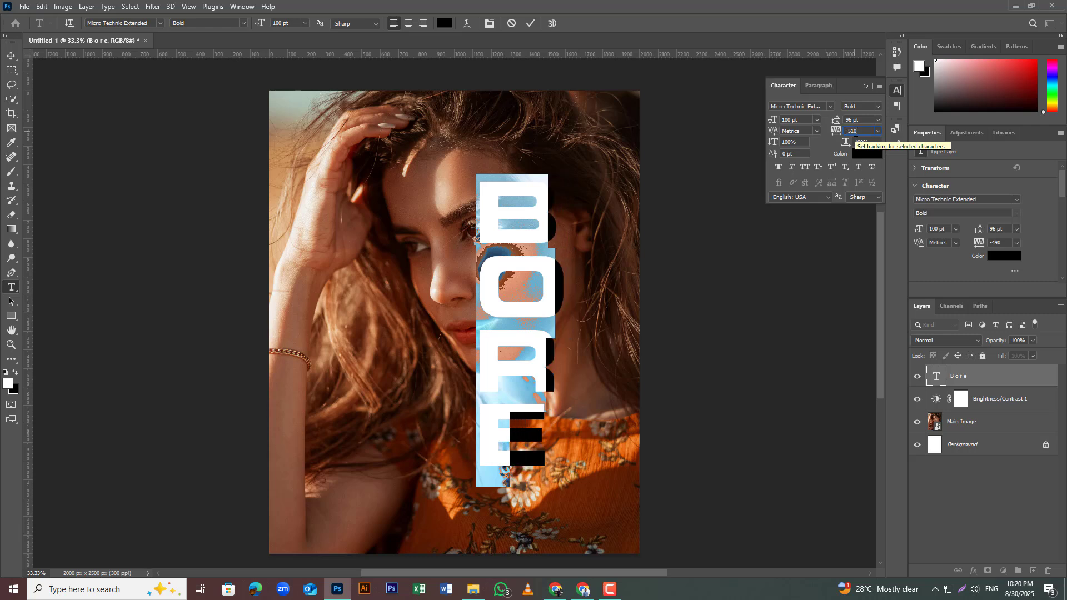
key("Up")
key("Up")
key("Up")
key("Up")
key("Up")
key("Up")
key("Up")
key("Up")
key("Up")
key("Up")
key("Up")
key("Up")
key("Up")
key("Up")
key("Up")
key("Up")
key("Up")
key("Up")
key("Up")
key("Up")
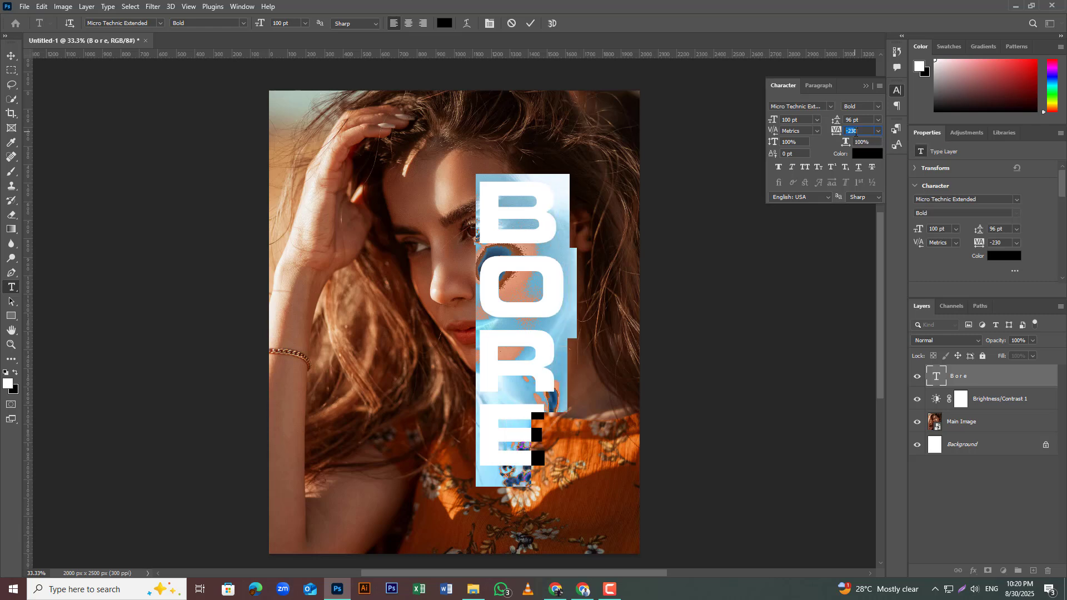
key("Down")
key("Down")
key("Down")
key("Down")
key("Down")
key("Down")
key("Down")
key("Down")
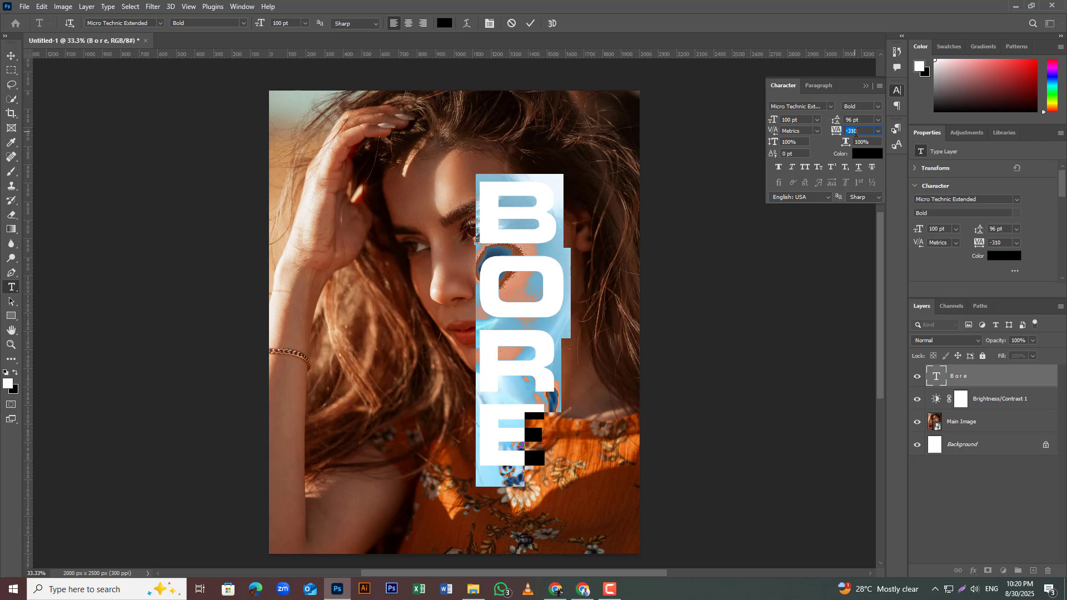
key("Down")
key("Down")
left_click(527, 27)
left_click(12, 56)
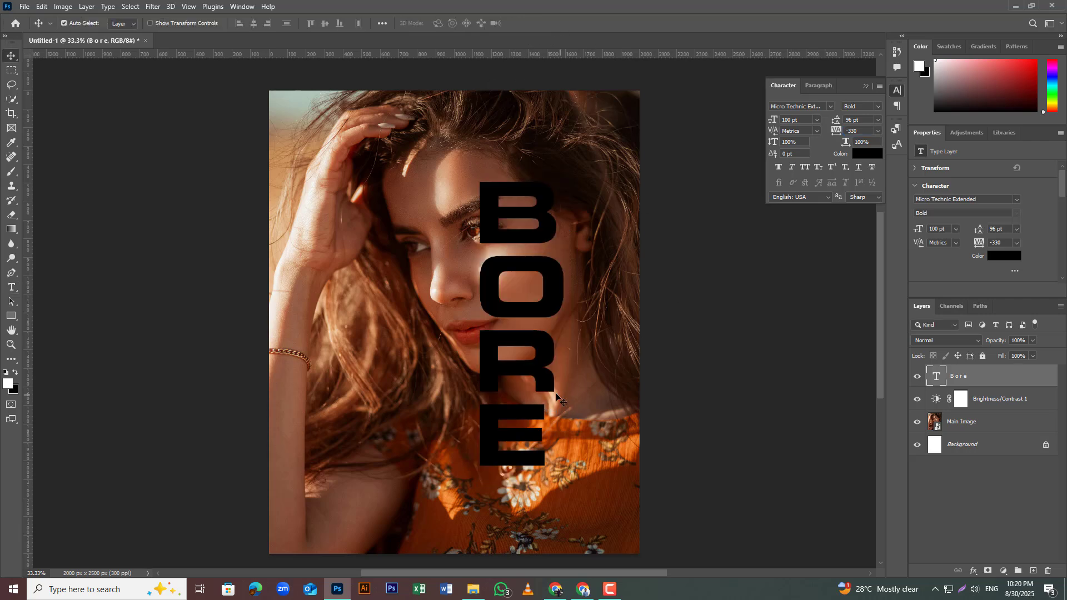
Step: Recolor all the stacked BORE letters to white (ffffff) and commit the text
double_click(531, 229)
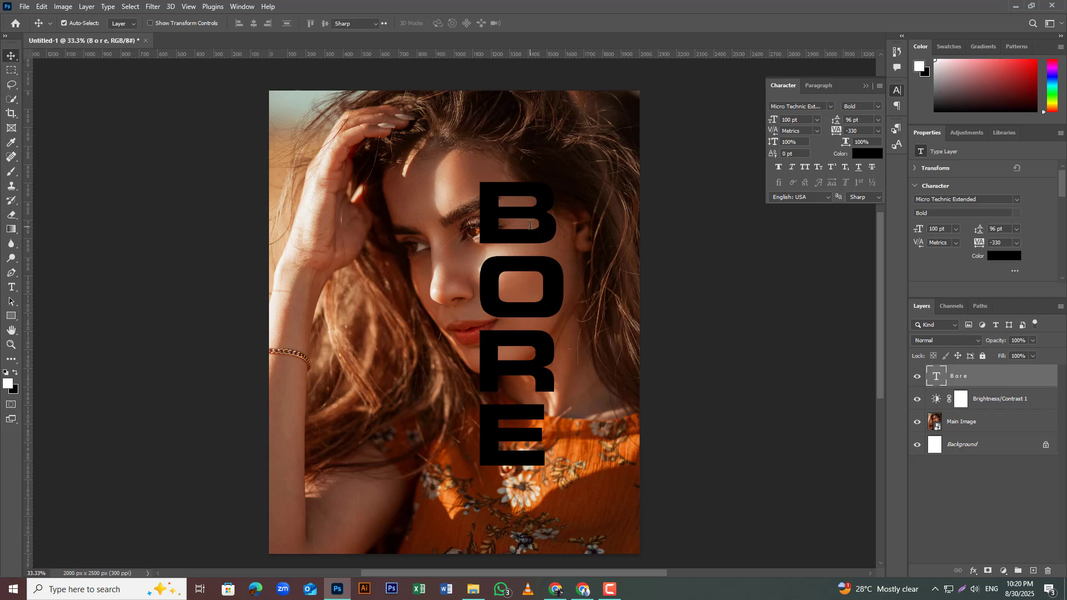
left_click(869, 155)
left_click_drag(399, 151, 349, 75)
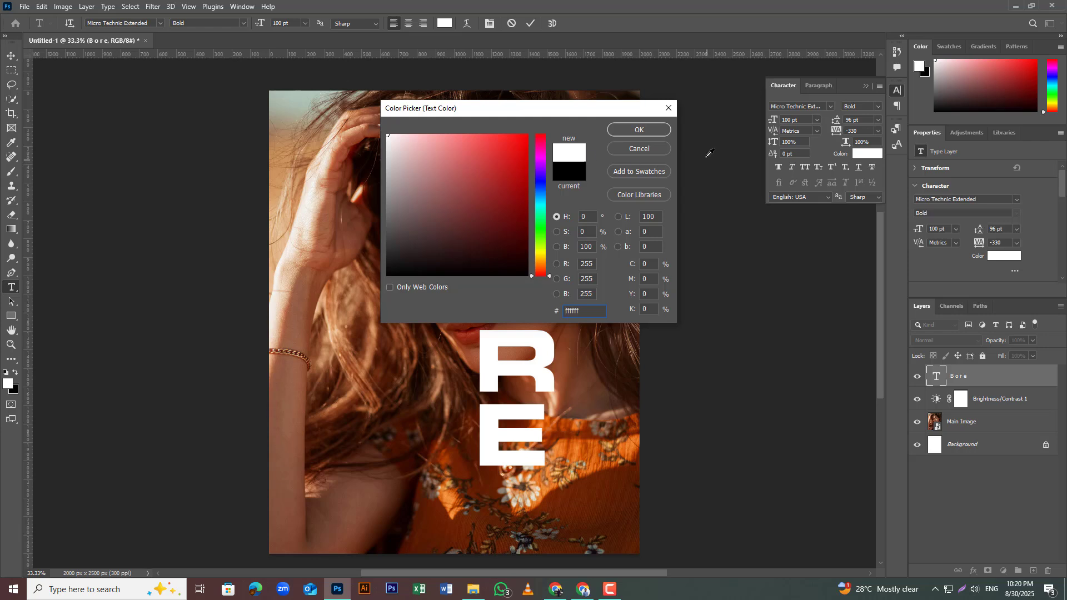
left_click(641, 132)
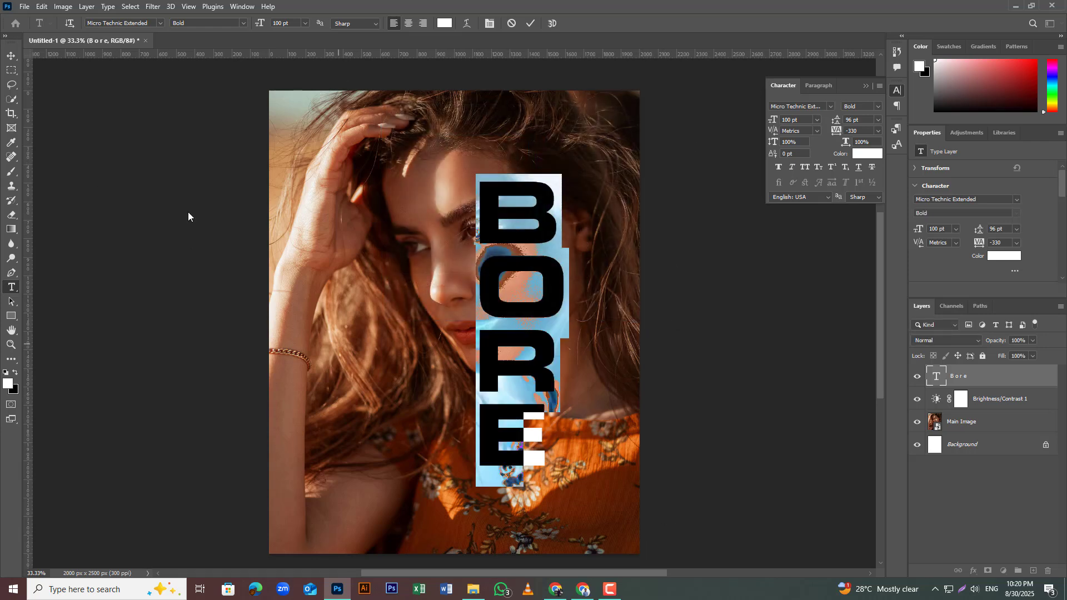
left_click(11, 56)
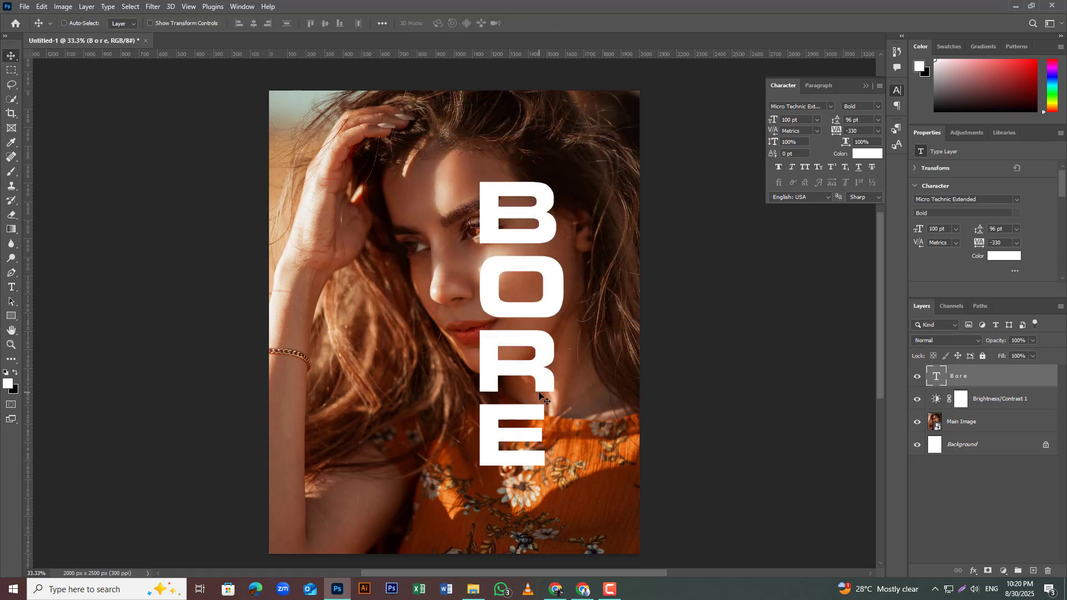
Step: Scale the BORE text up to about 132% from its center and move it toward the right side of the photo
key("ctrl+t")
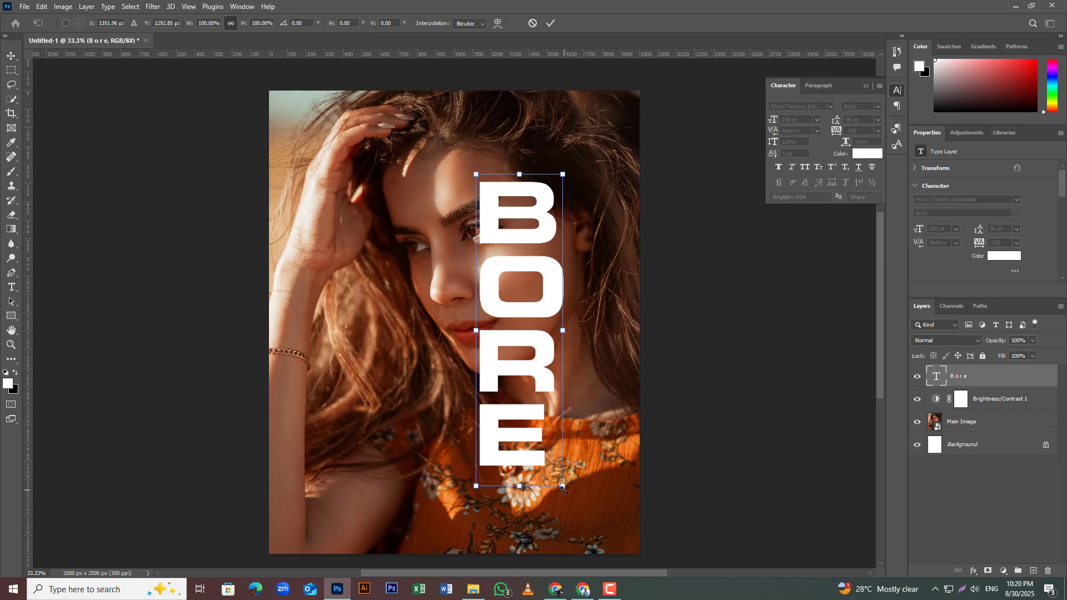
left_click_drag(565, 489, 582, 539)
key("alt+shift")
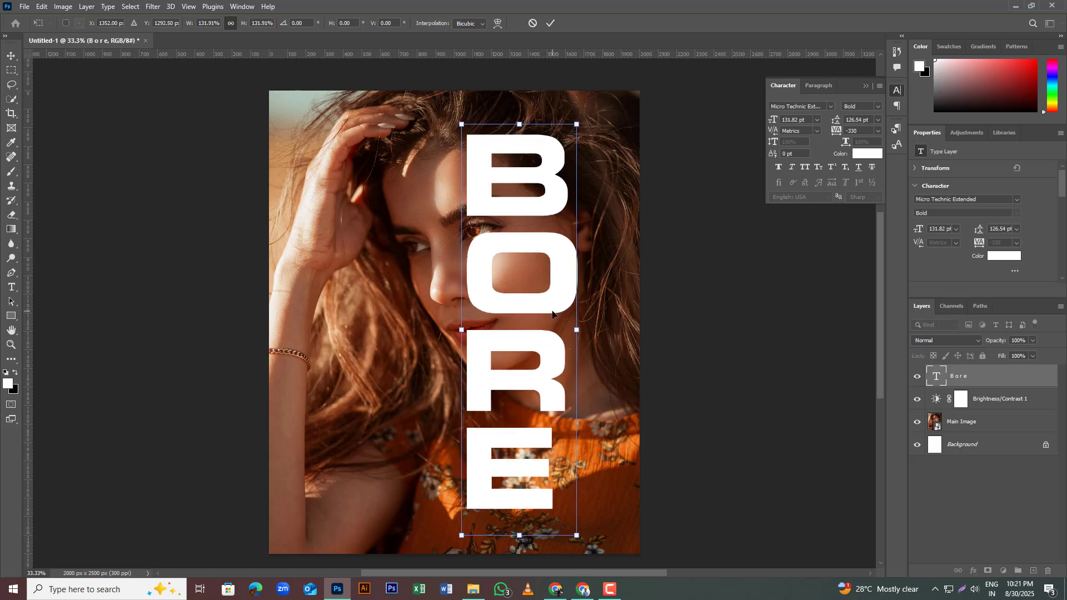
left_click_drag(555, 310, 593, 304)
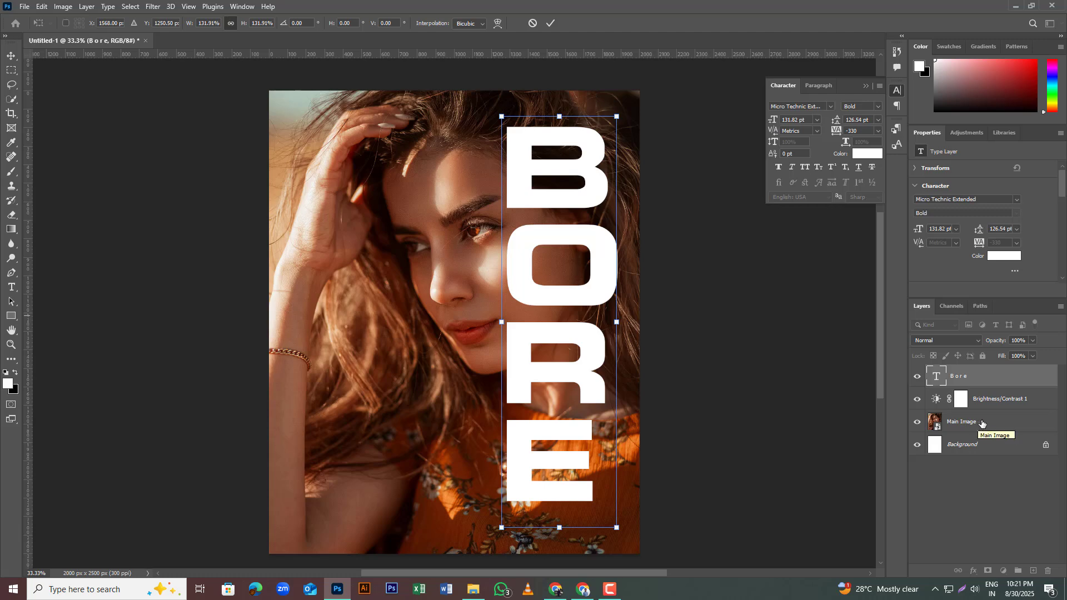
Step: Duplicate the Main Image layer above the BORE text and add a layer mask to the original Main Image layer
left_click_drag(982, 424, 983, 376)
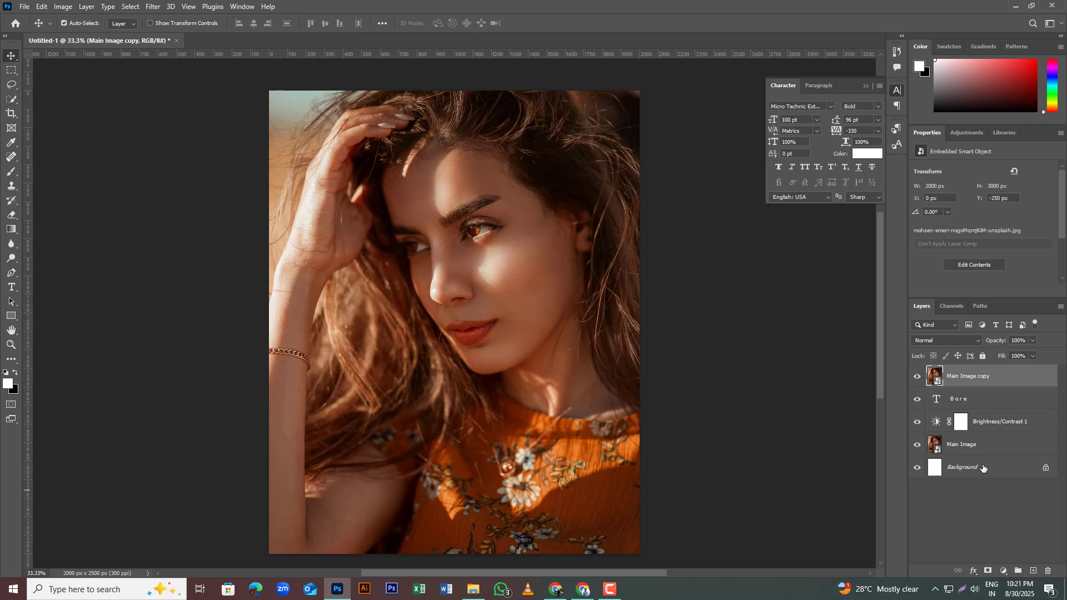
left_click(982, 446)
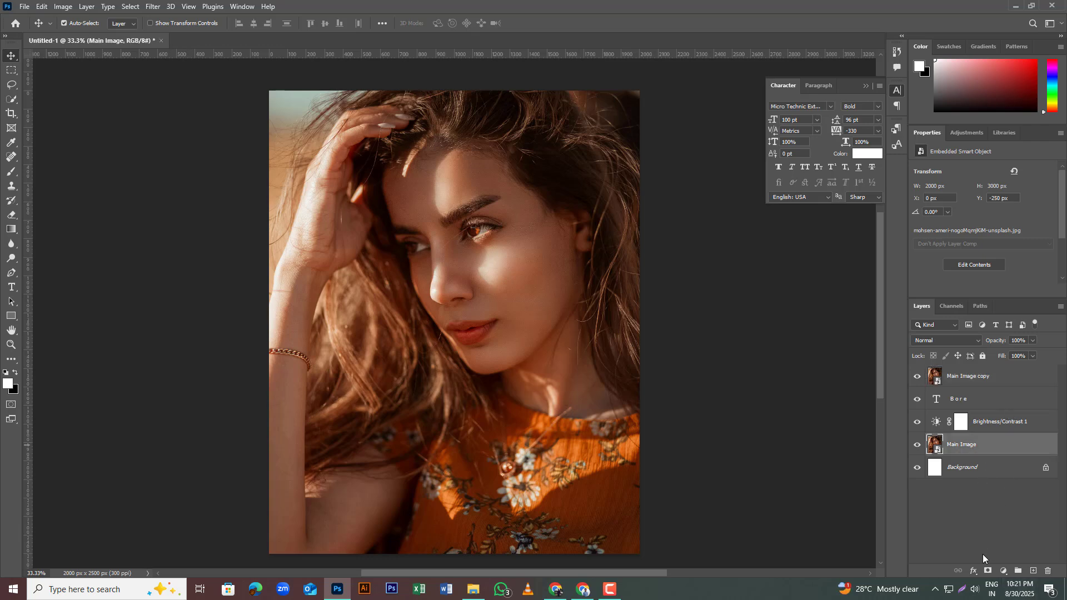
left_click(988, 571)
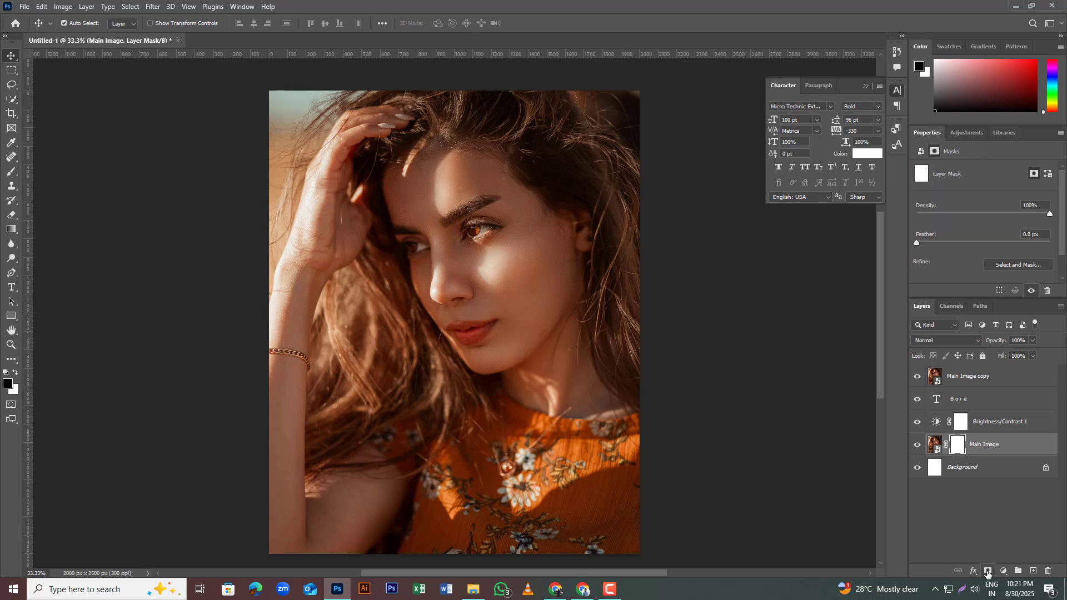
Step: Duplicate the BORE text layer to the top of the layer stack
left_click(972, 400)
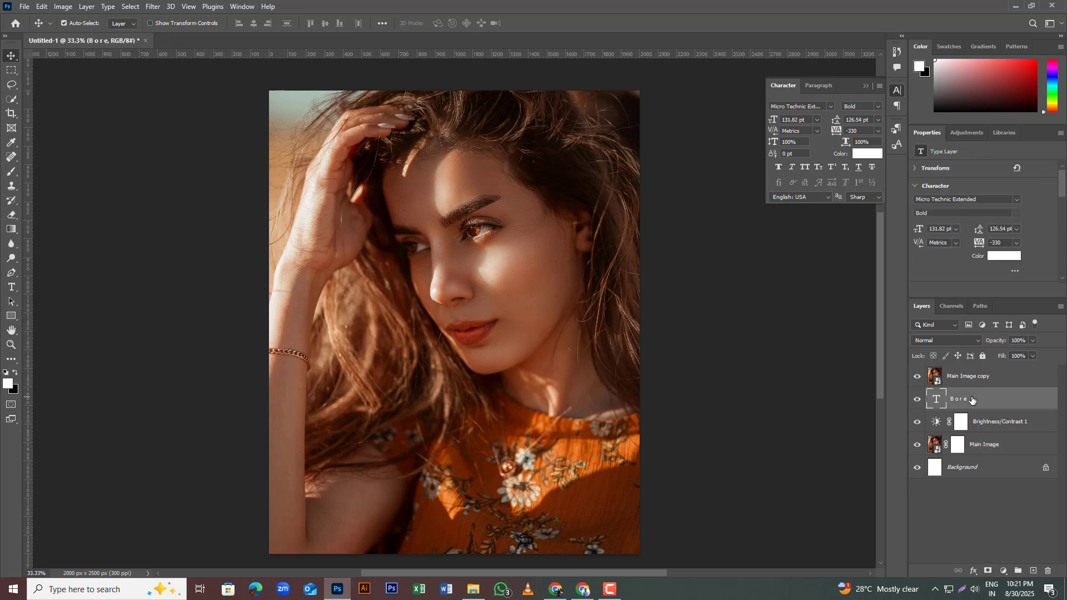
left_click_drag(972, 400, 976, 367)
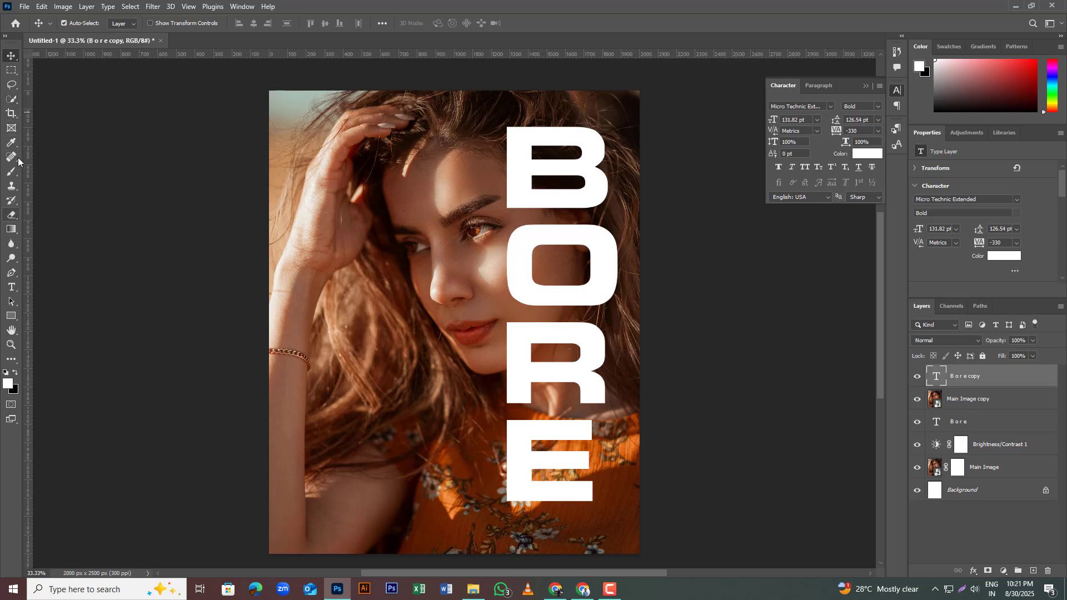
Step: Marquee a full-height strip from the letters' stems to the canvas's right edge and try filling it with black on the Main Image mask
left_click(12, 70)
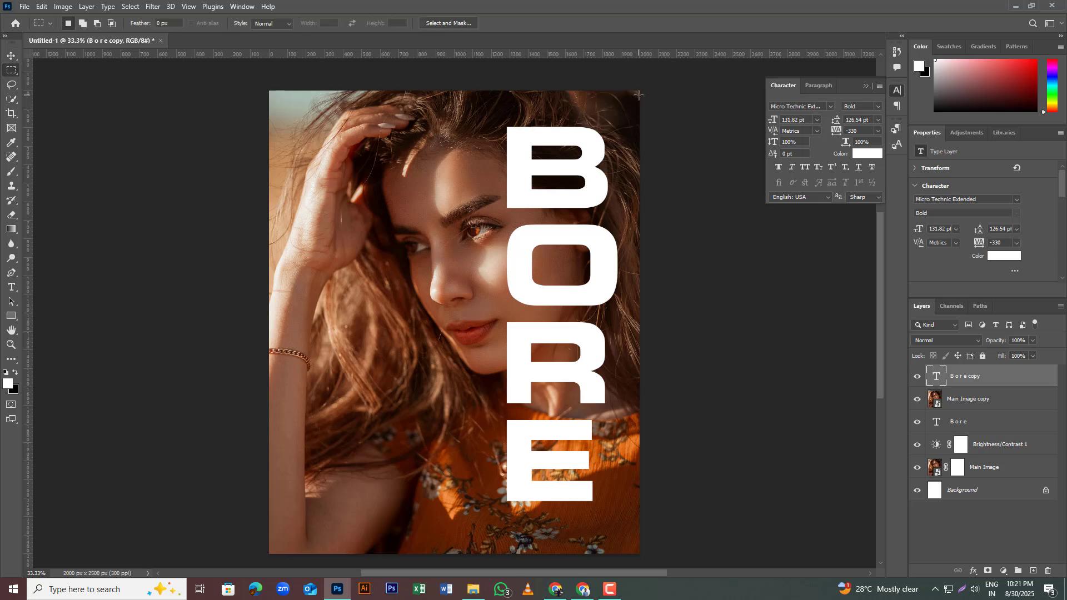
left_click_drag(641, 87, 522, 560)
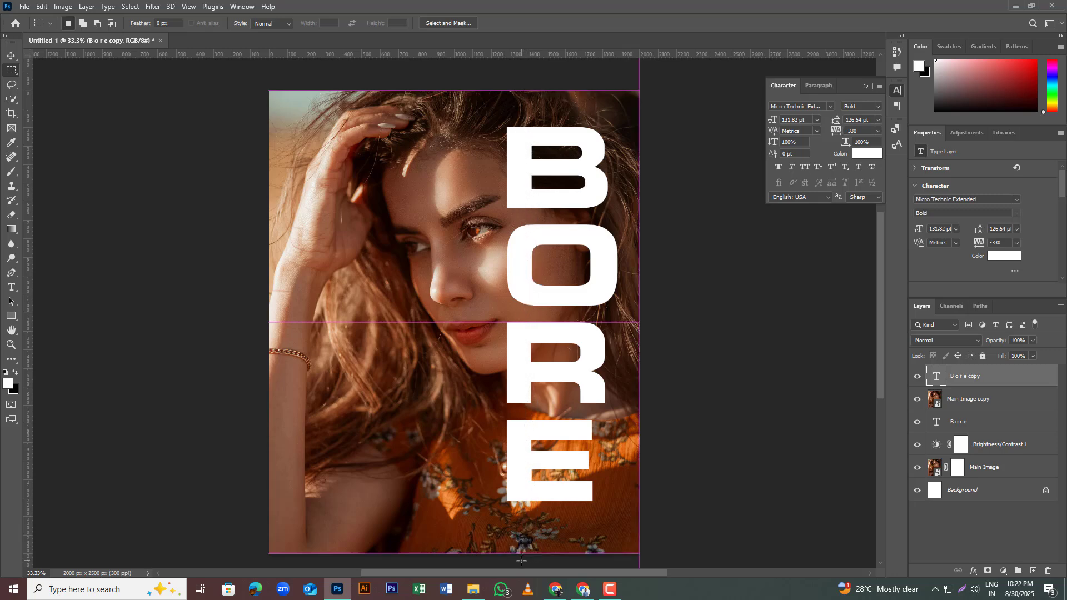
left_click(13, 56)
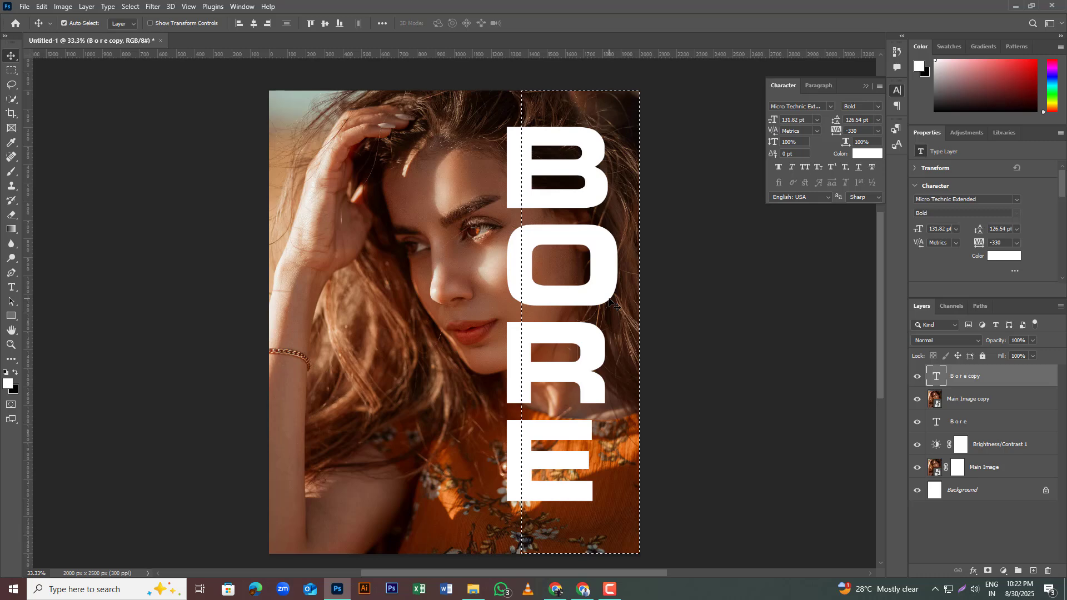
left_click(956, 472)
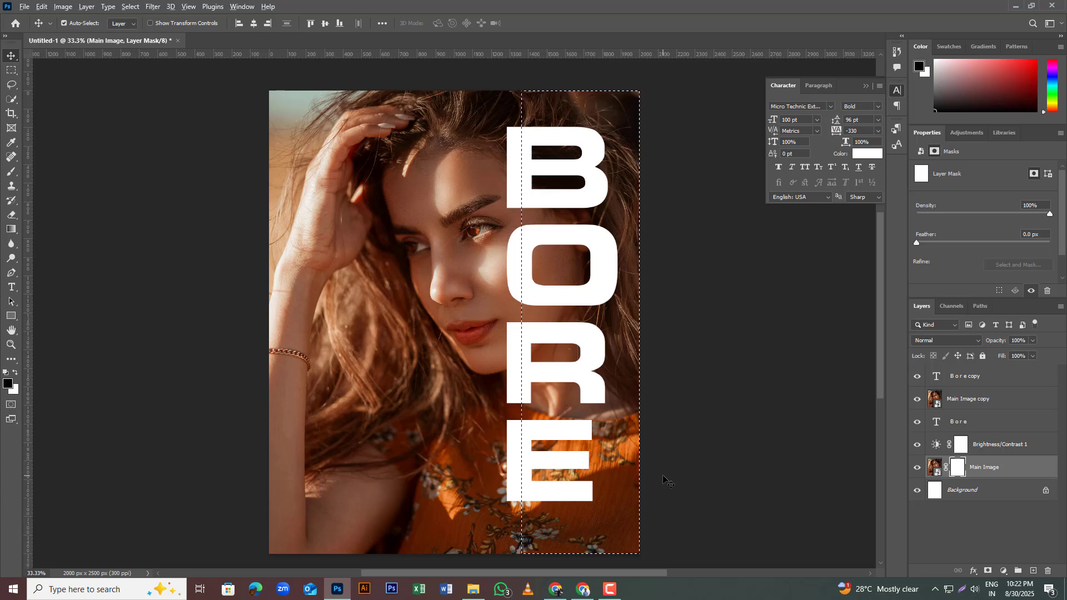
key("alt+BackSpace")
key("ctrl+z")
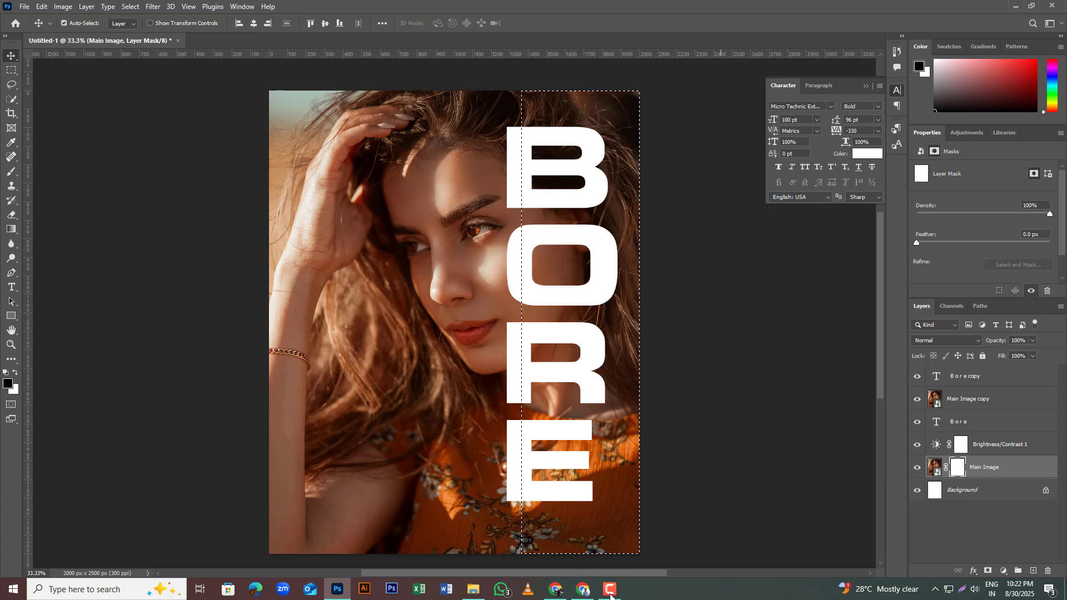
left_click(610, 592)
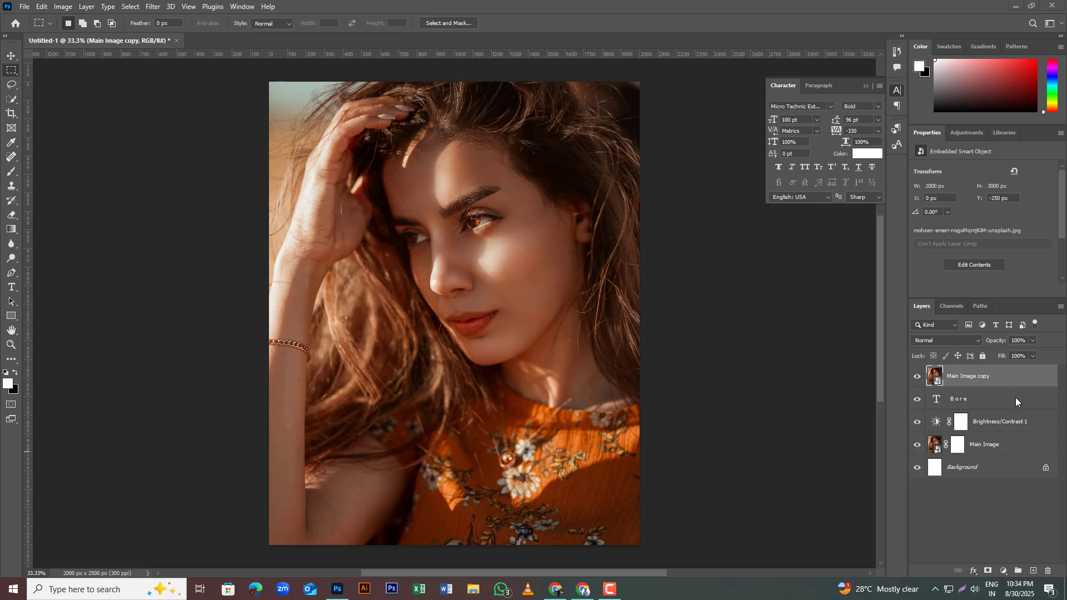
Step: Clip the Main Image copy layer to the BORE text layer and duplicate the BORE text layer above it
left_click_drag(1016, 398, 1013, 385)
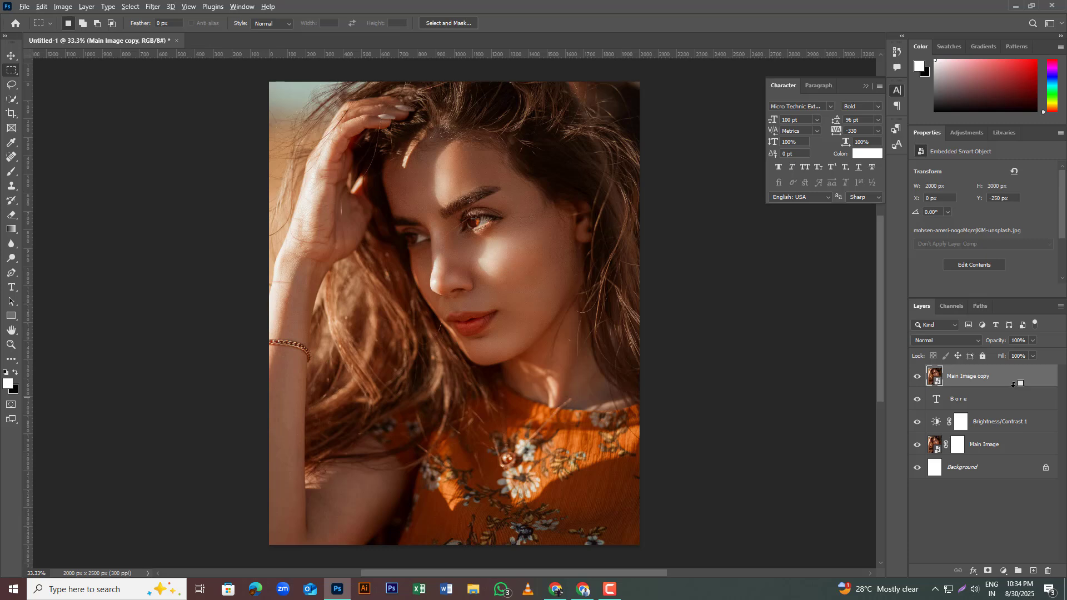
left_click(1014, 384, "alt")
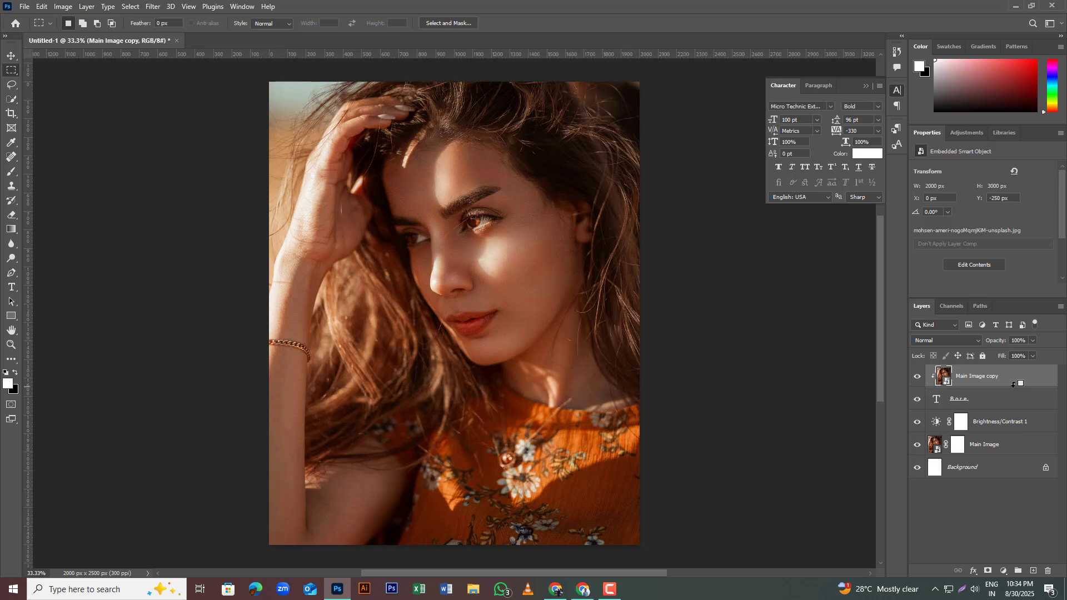
left_click(982, 407)
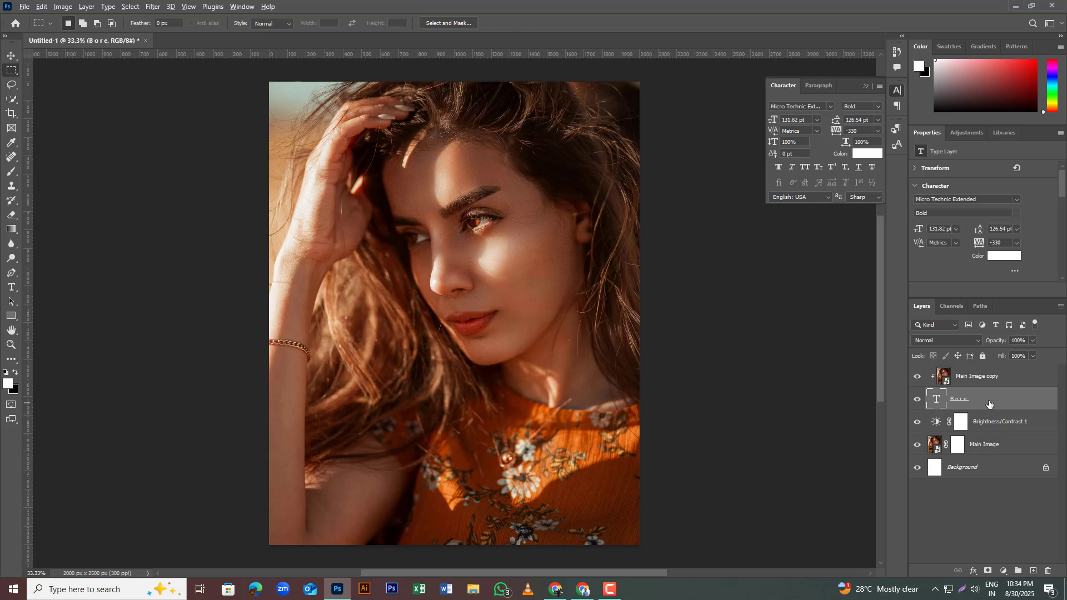
left_click_drag(989, 404, 989, 367)
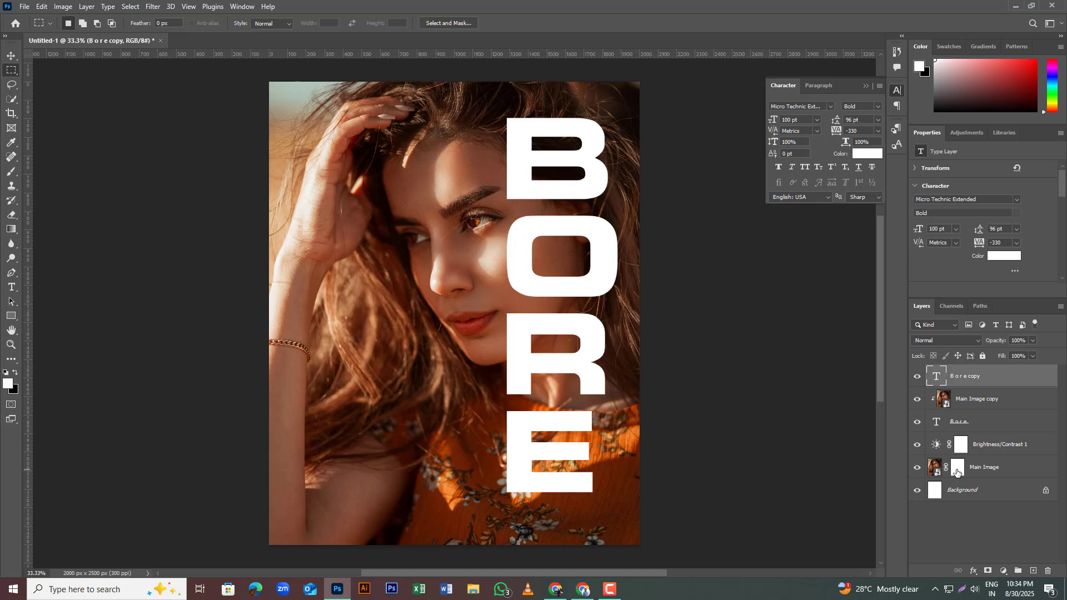
Step: Select a full-height strip from the BORE letters' stems to the canvas's right edge and fill it with black on the Main Image mask
left_click(958, 471)
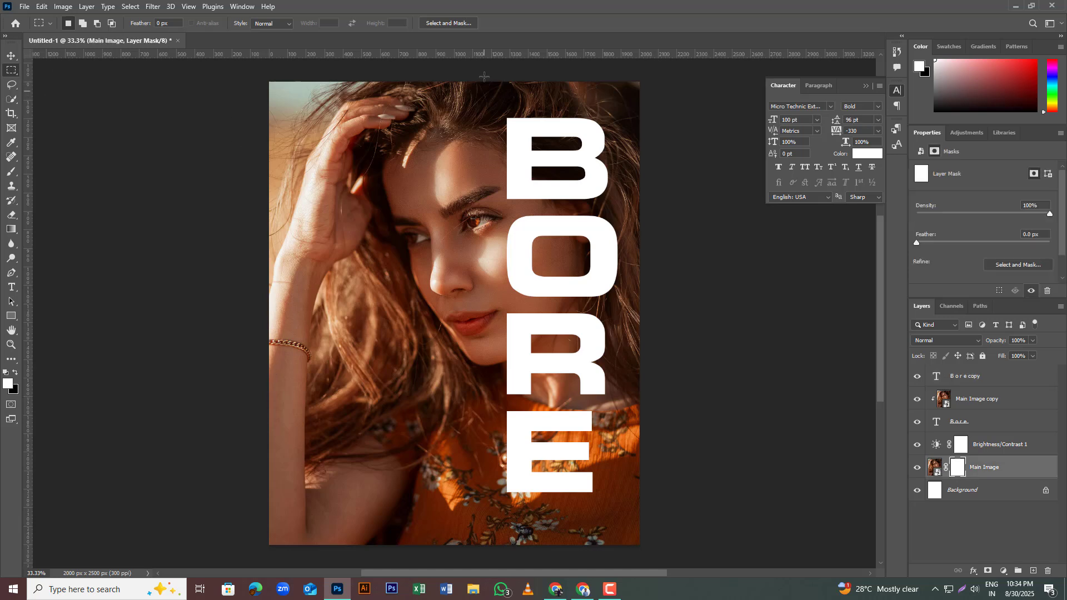
left_click_drag(529, 82, 638, 546)
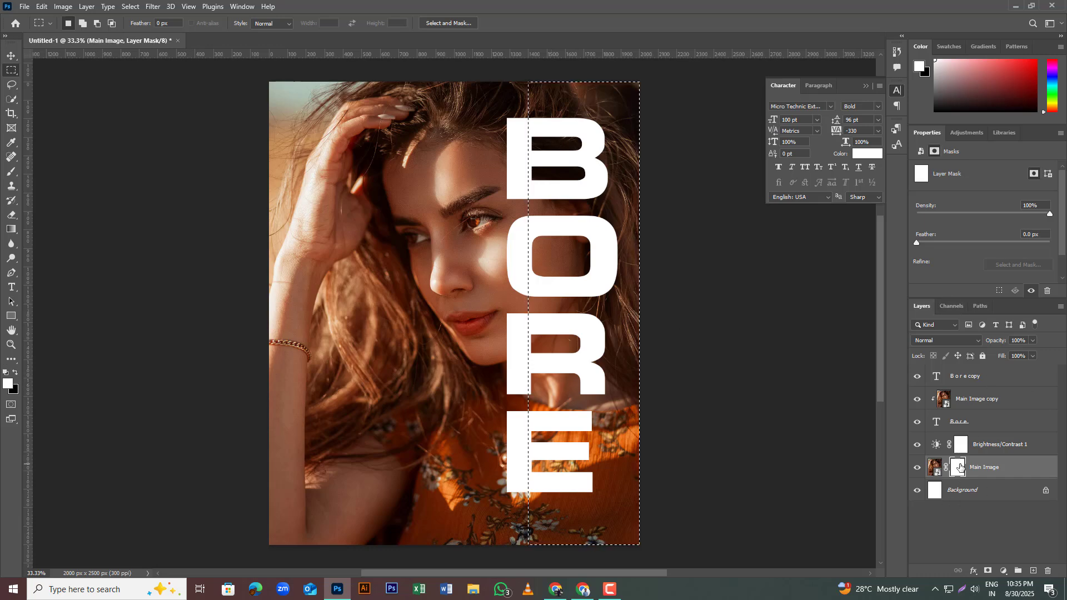
key("ctrl+BackSpace")
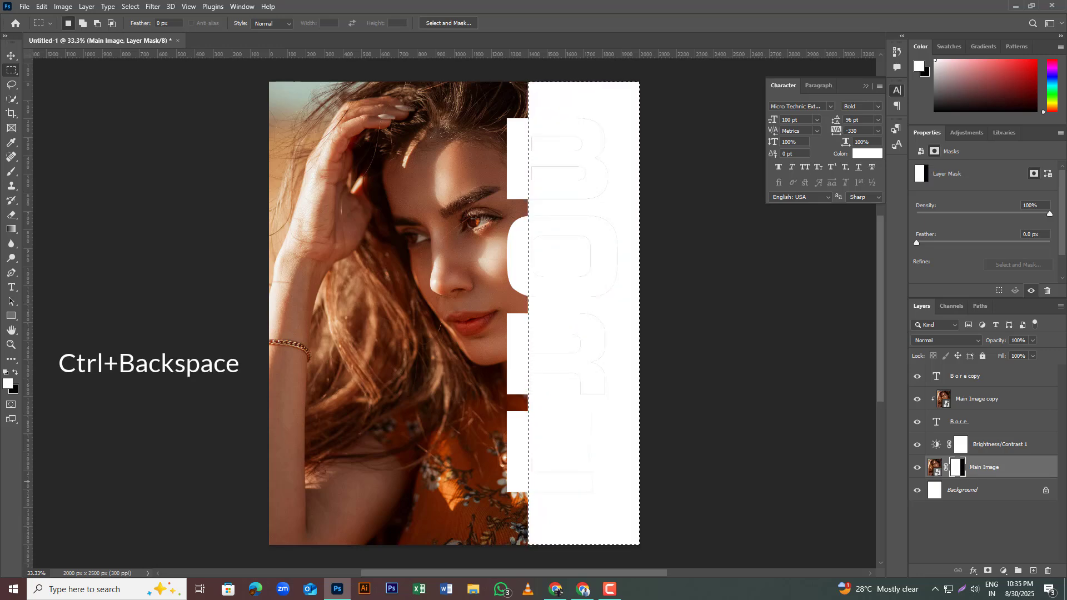
double_click(995, 378)
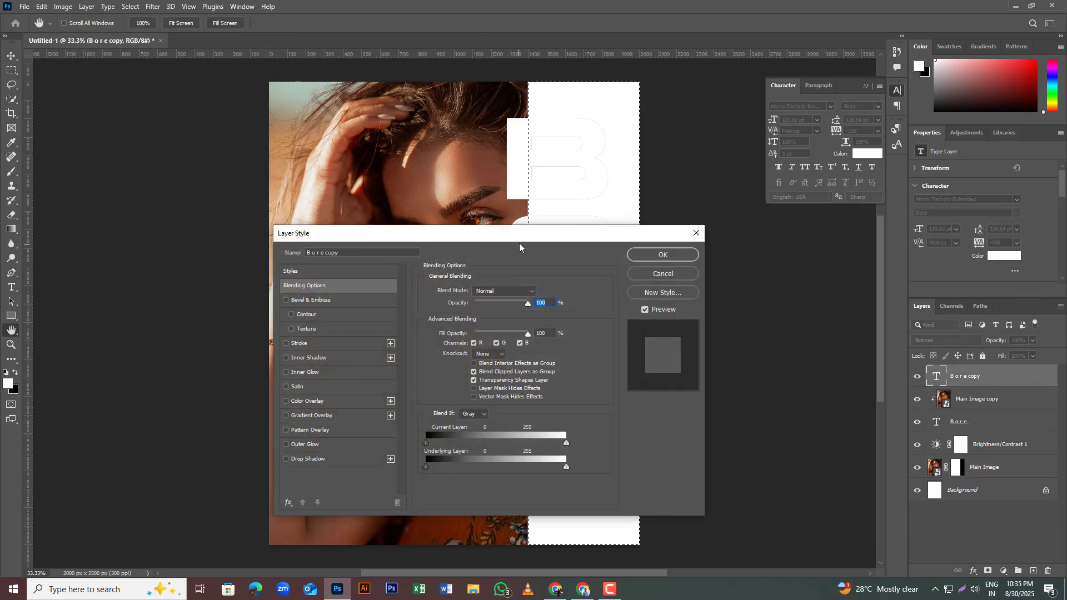
left_click_drag(520, 242, 325, 176)
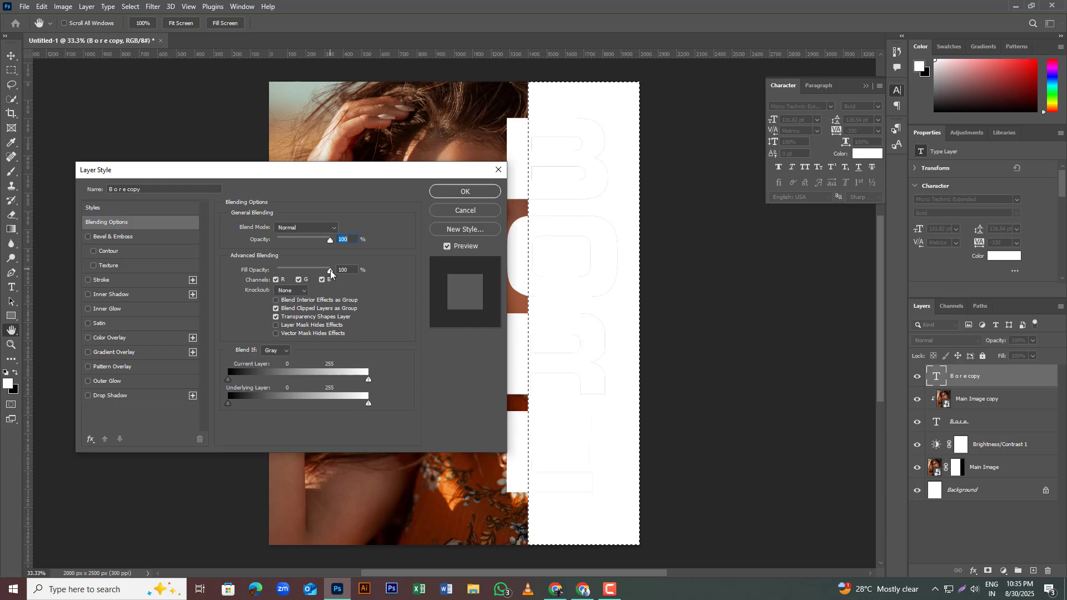
left_click_drag(330, 272, 267, 273)
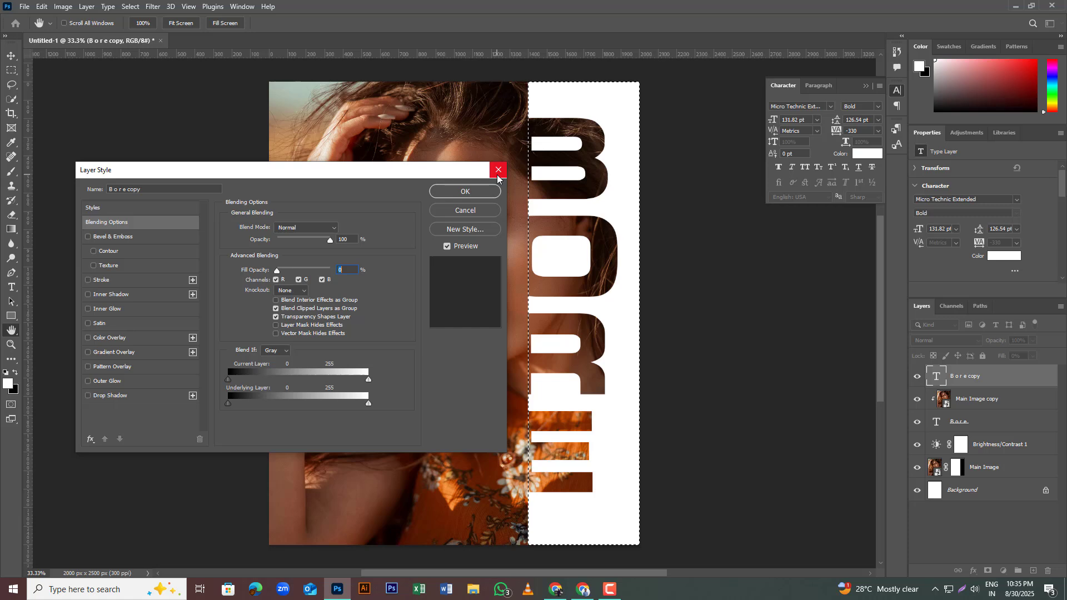
left_click(466, 211)
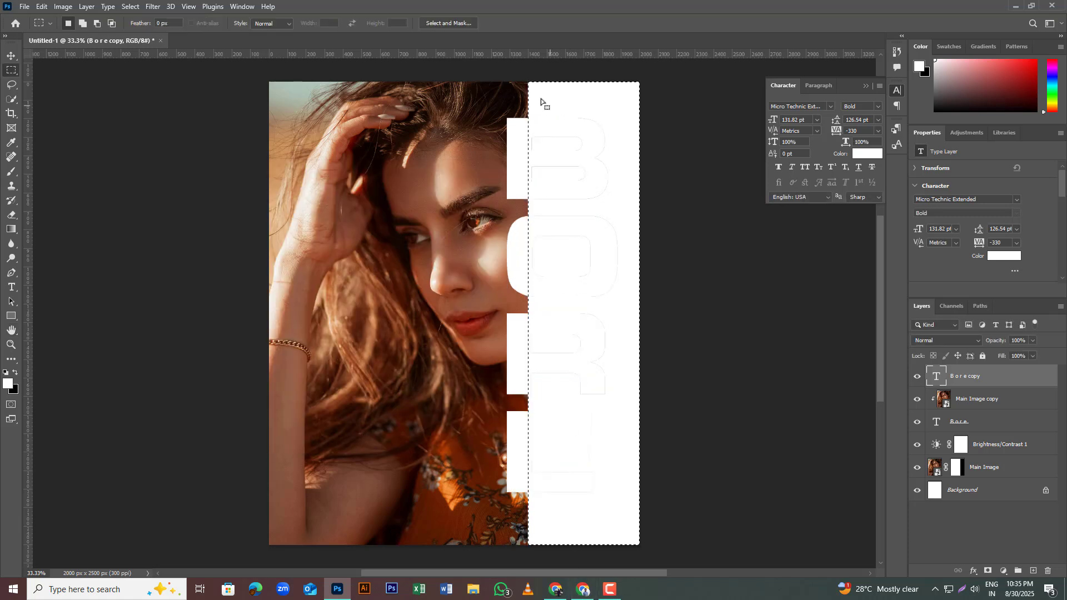
left_click(528, 83)
left_click(610, 589)
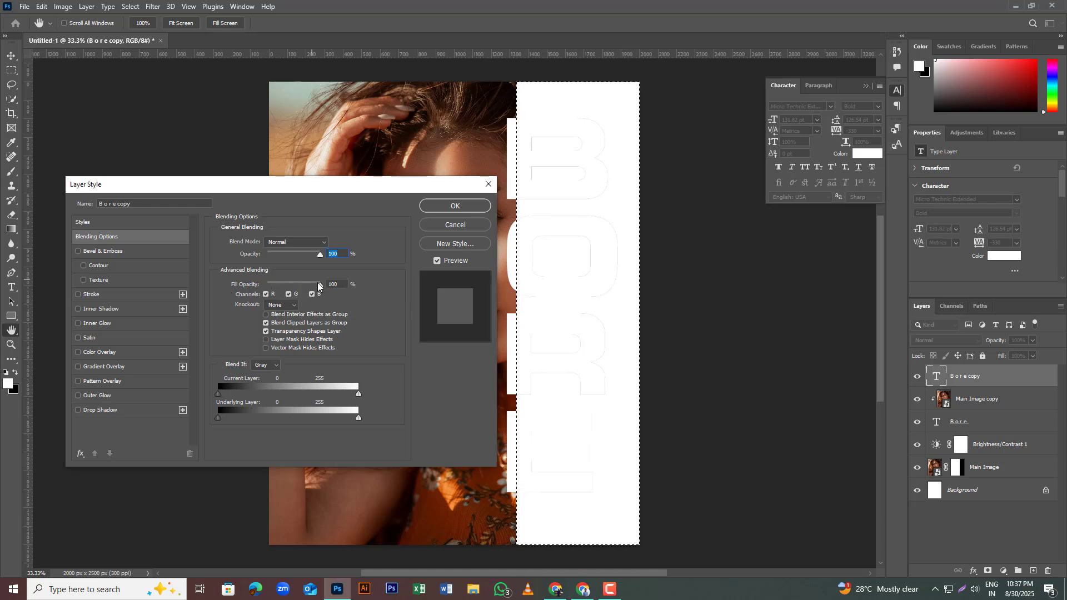
Step: Lower the BORE copy layer's fill opacity to 0% and add a 5 px stroke with its position set to Center
left_click_drag(321, 285, 252, 289)
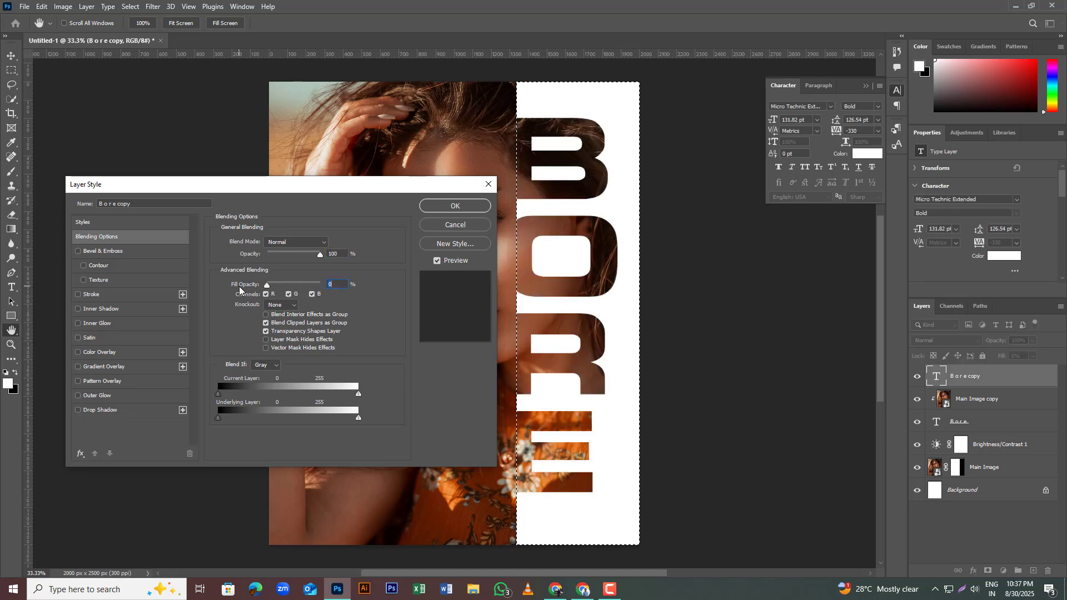
left_click(183, 295)
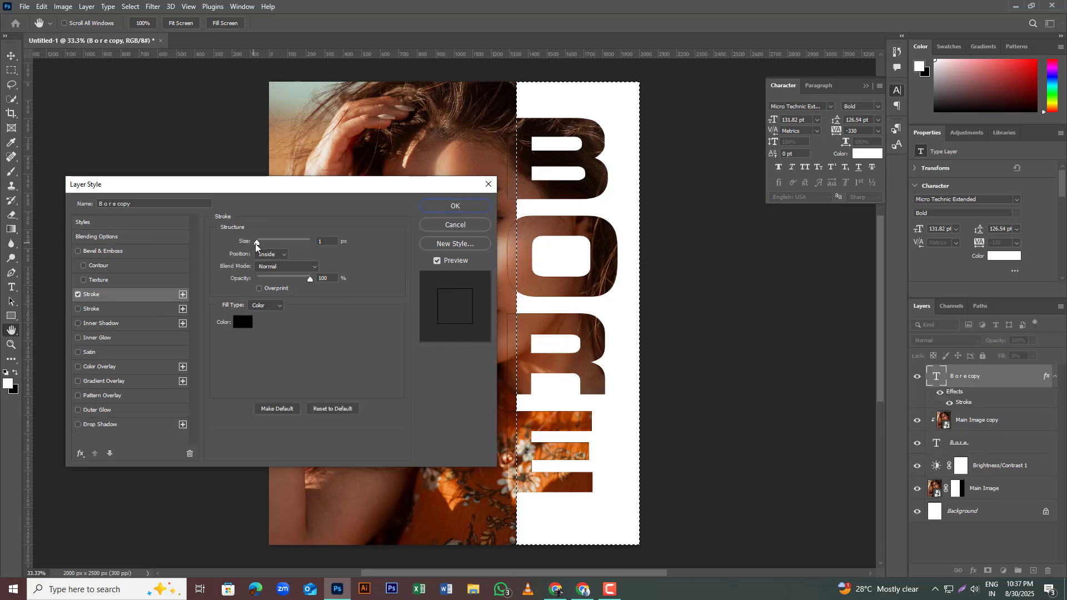
left_click_drag(255, 244, 261, 245)
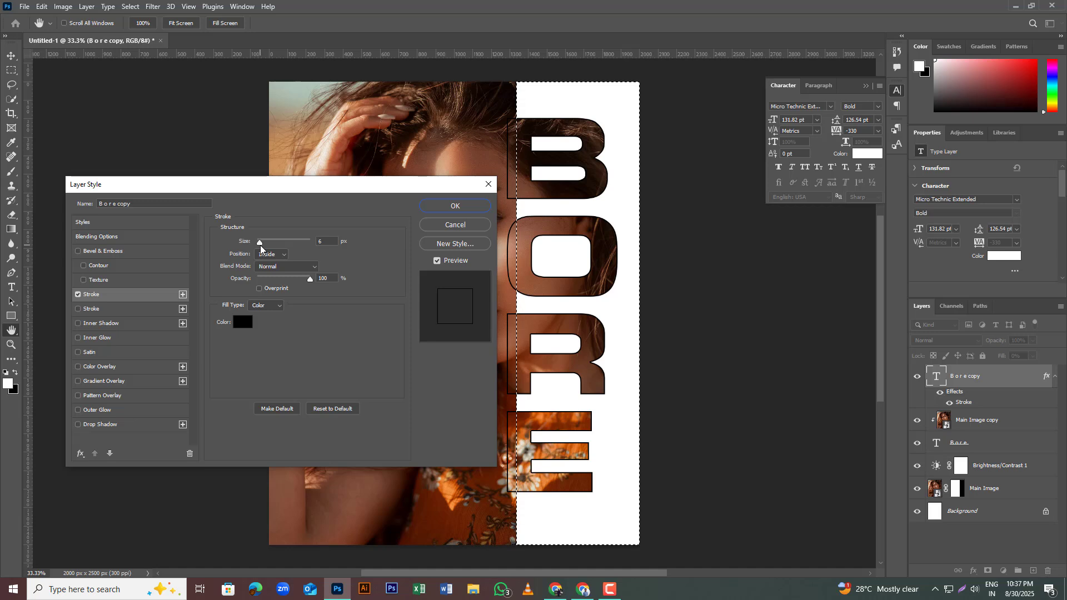
left_click_drag(260, 245, 259, 245)
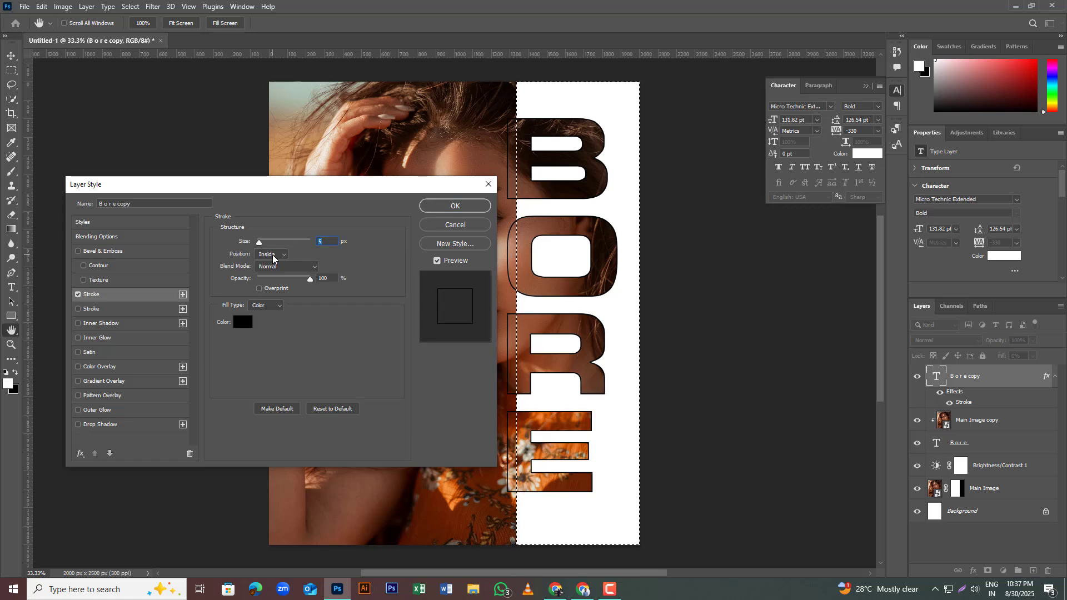
left_click(272, 255)
left_click(270, 281)
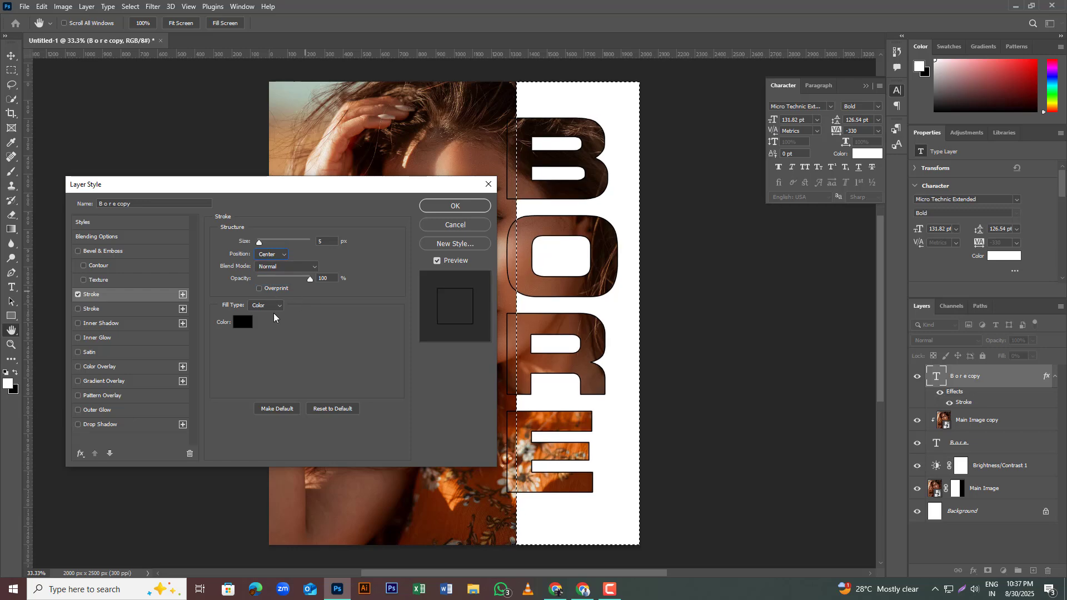
Step: Set the BORE copy layer's stroke color to ffffff, apply the layer style and clear the marquee selection
left_click(243, 322)
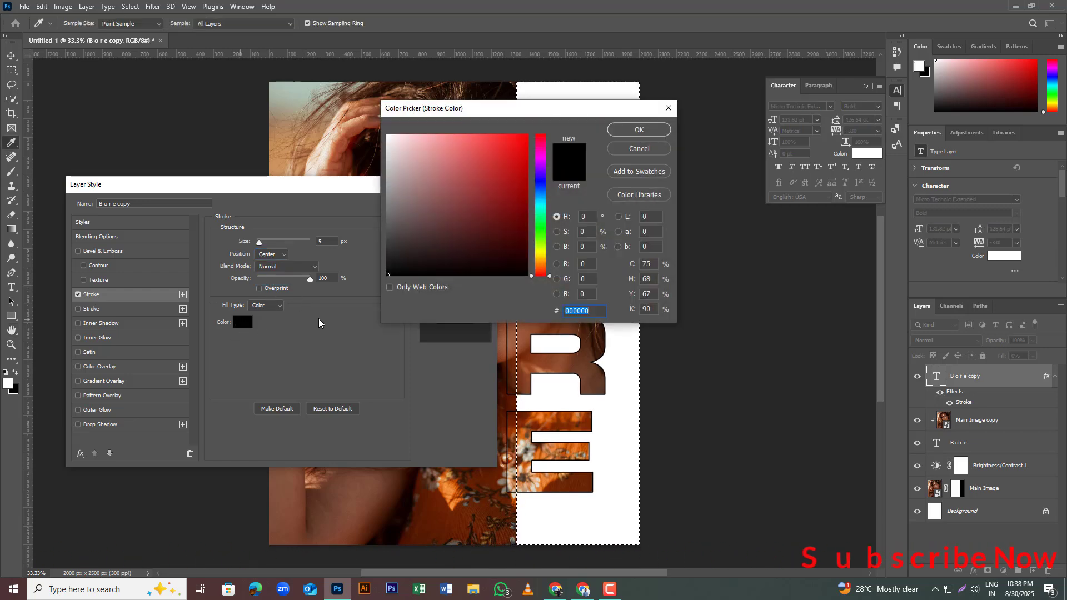
type("ffffff")
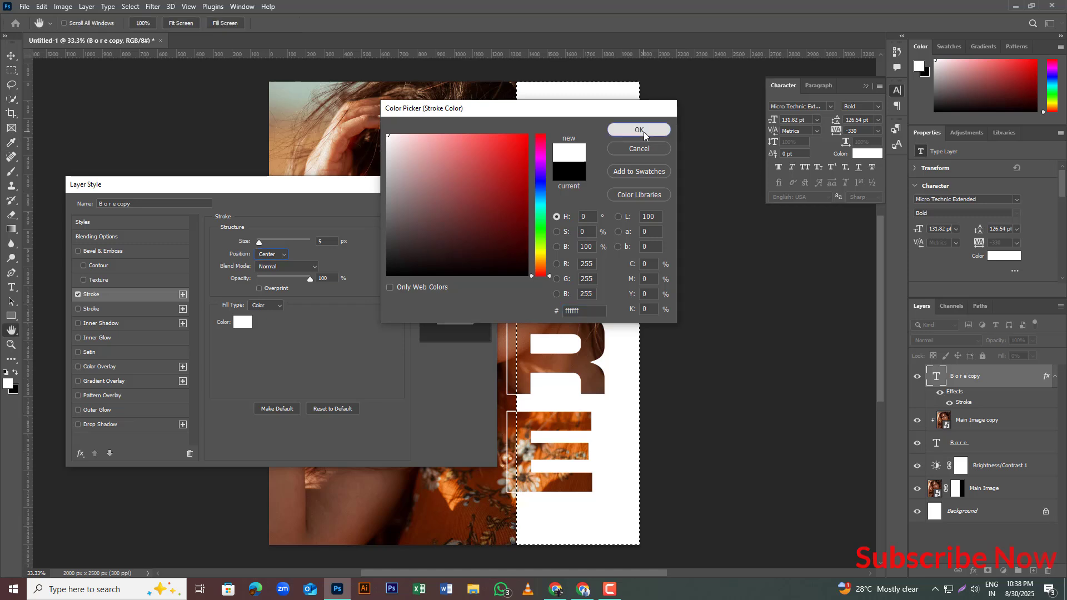
left_click(640, 130)
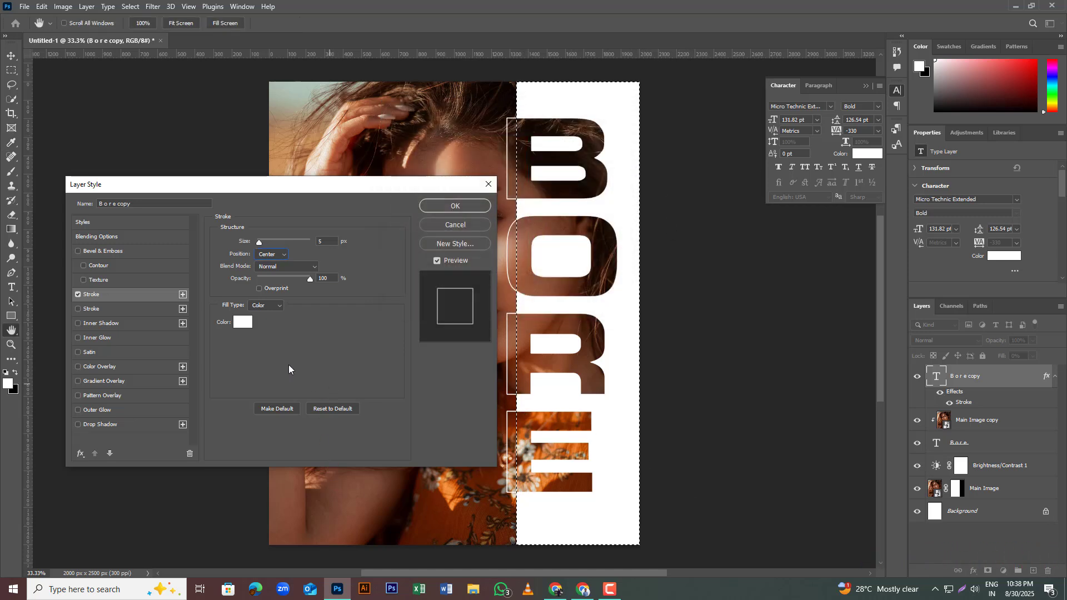
key("m")
left_click(459, 205)
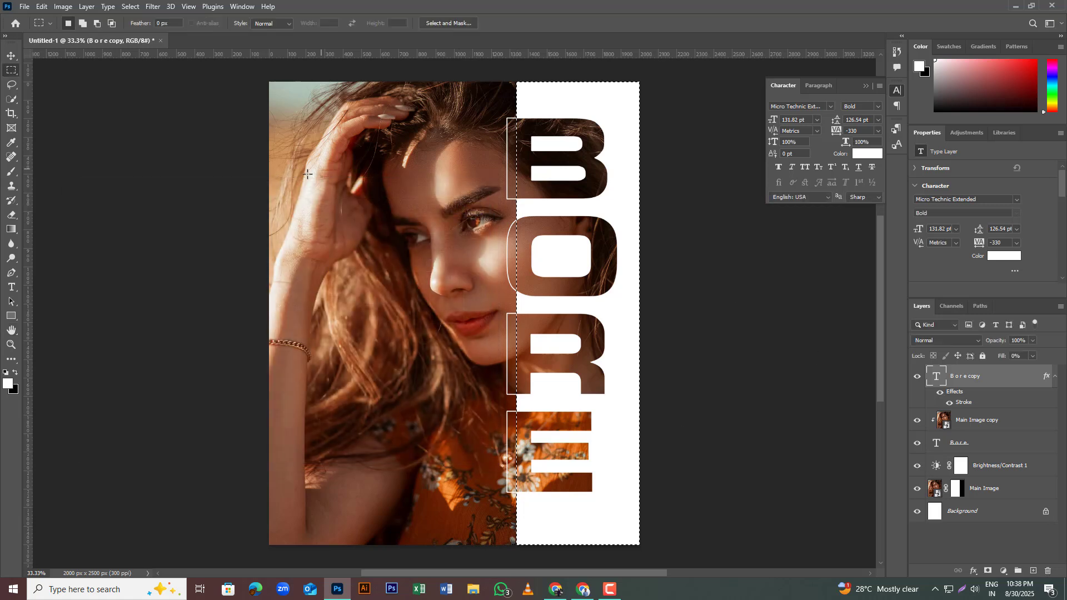
left_click(131, 193)
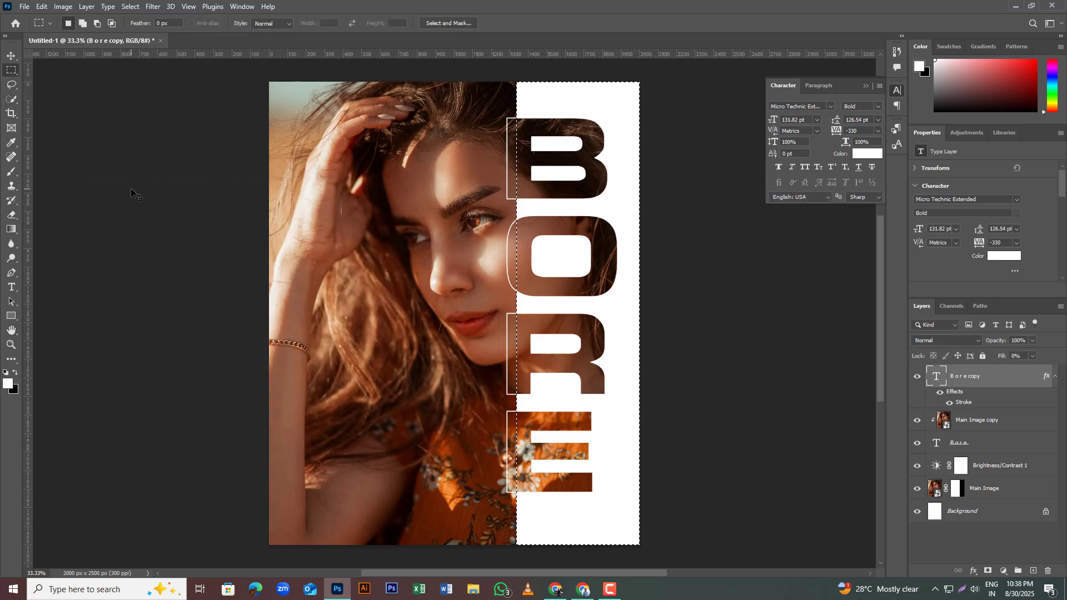
left_click(12, 56)
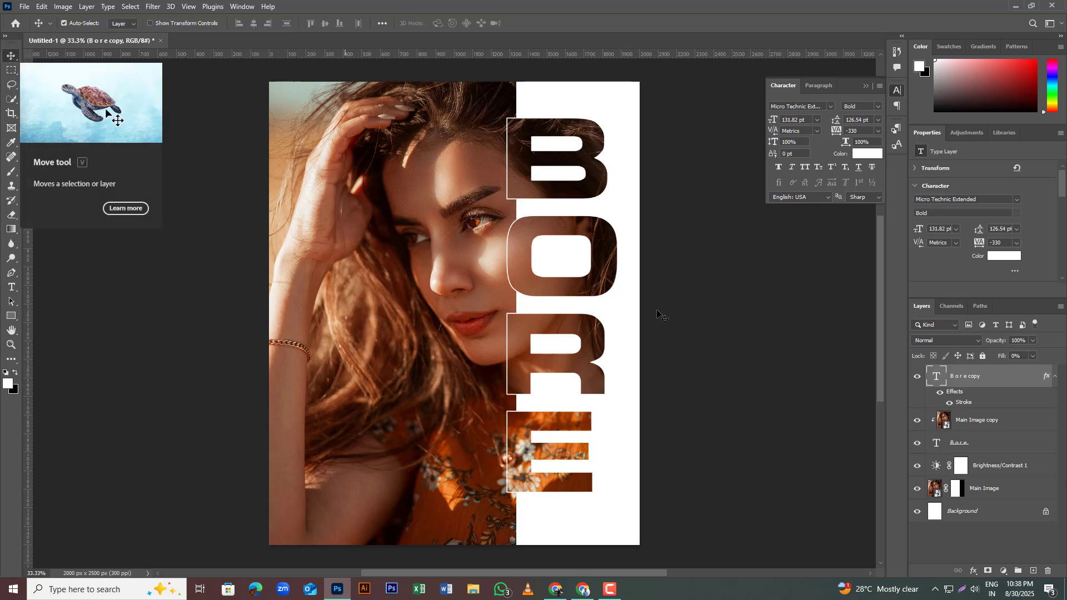
left_click(610, 589)
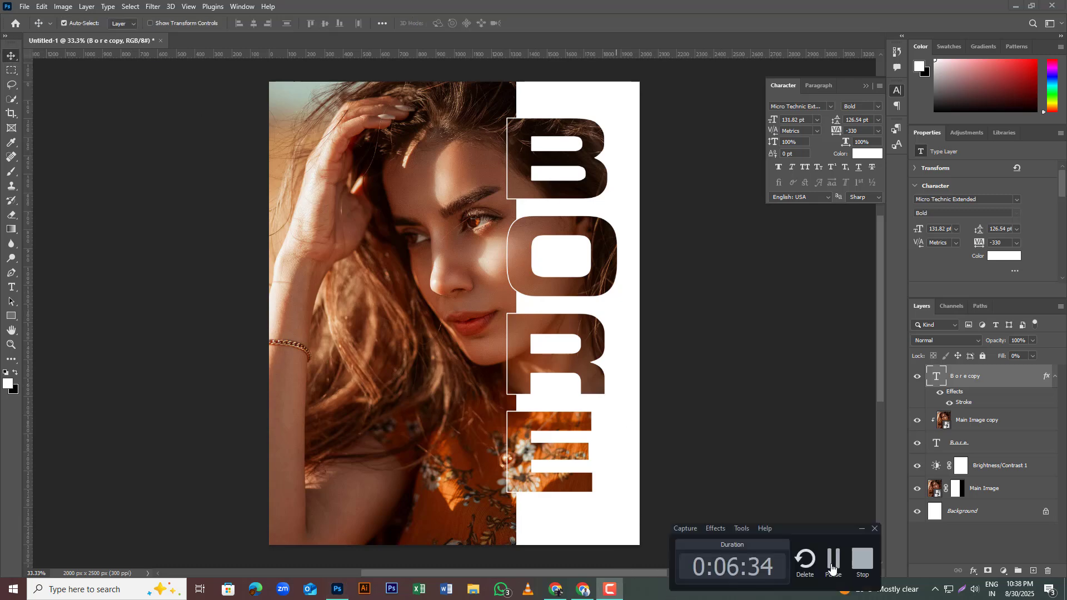
left_click(832, 568)
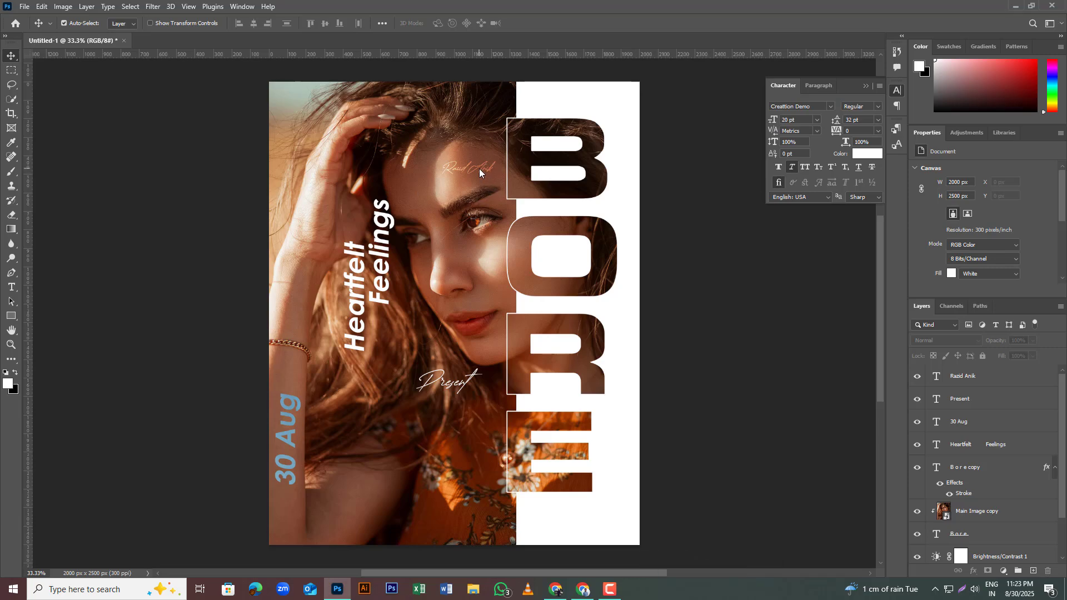
double_click(481, 174)
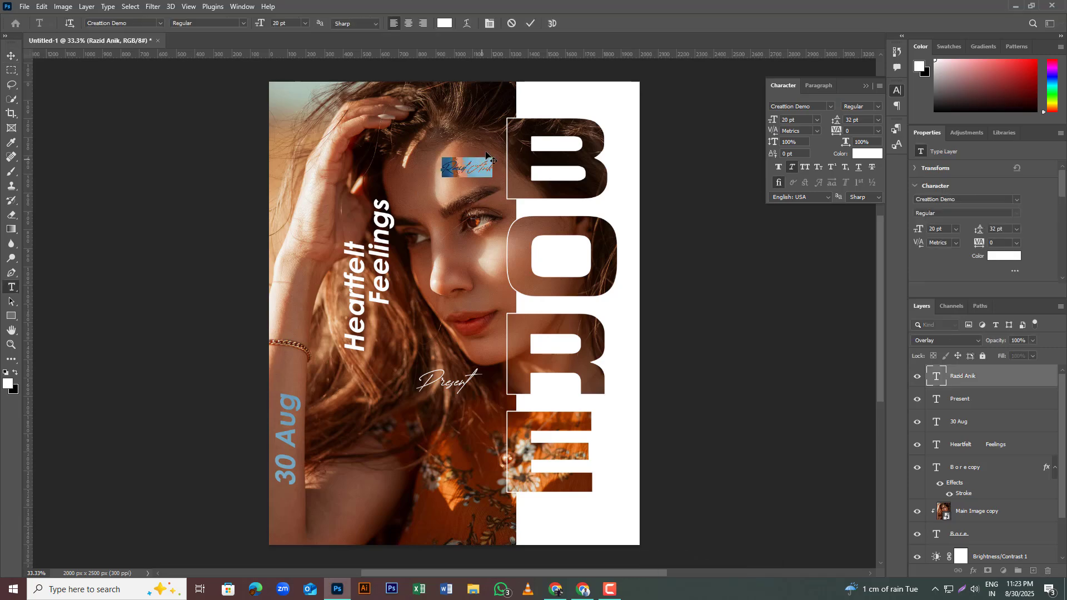
left_click(531, 23)
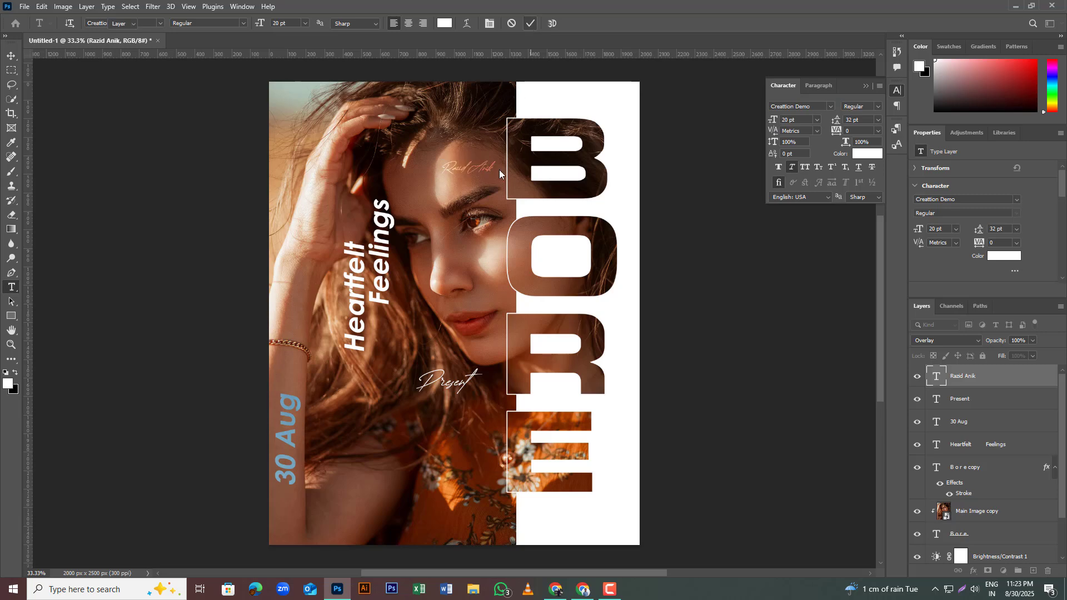
key("v")
left_click_drag(482, 168, 486, 171)
left_click(609, 590)
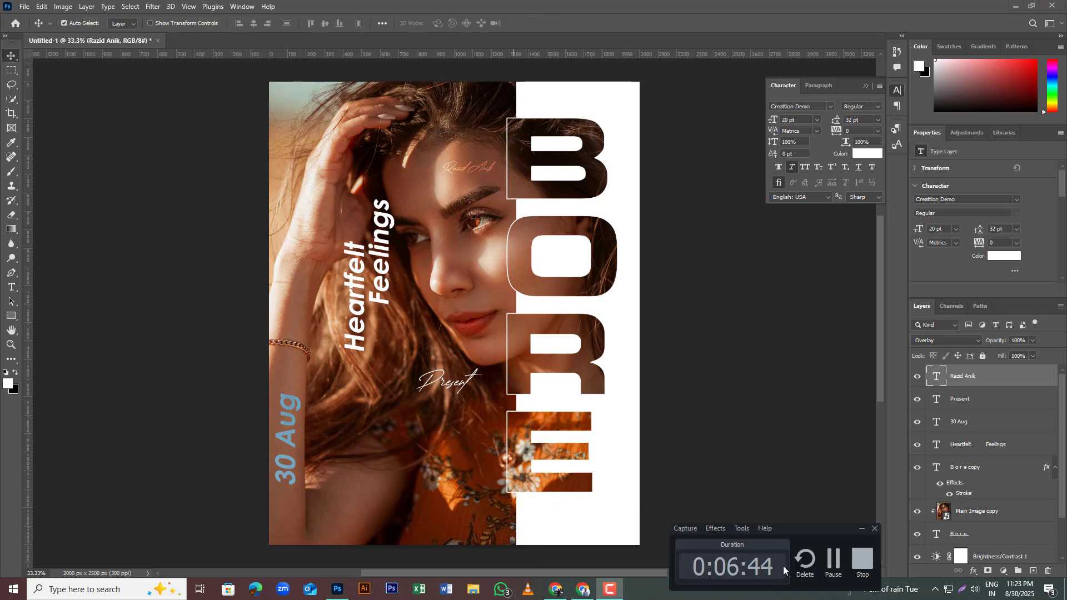